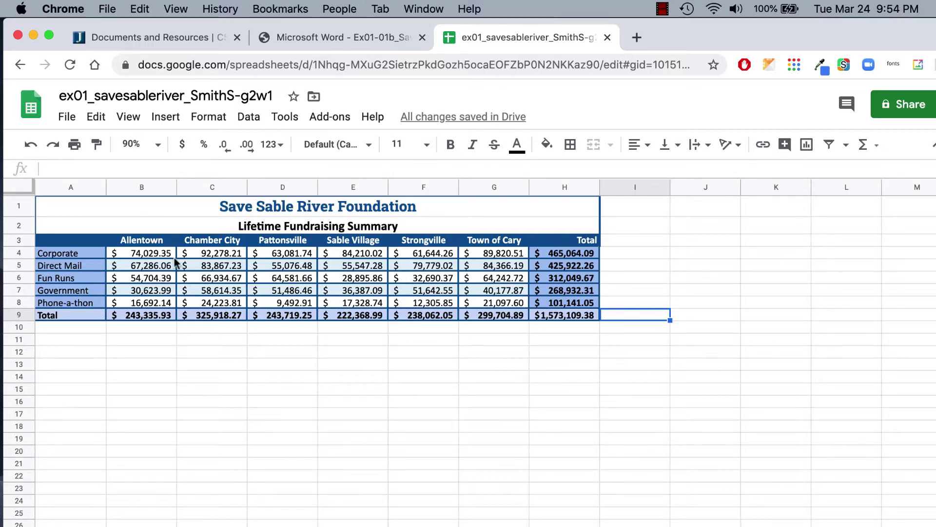
Insert a chart from the city names in B3:G3 and the city totals in B9:G9, and dismiss the customization tip
{"action": "left_click", "coordinate": [145, 240]}
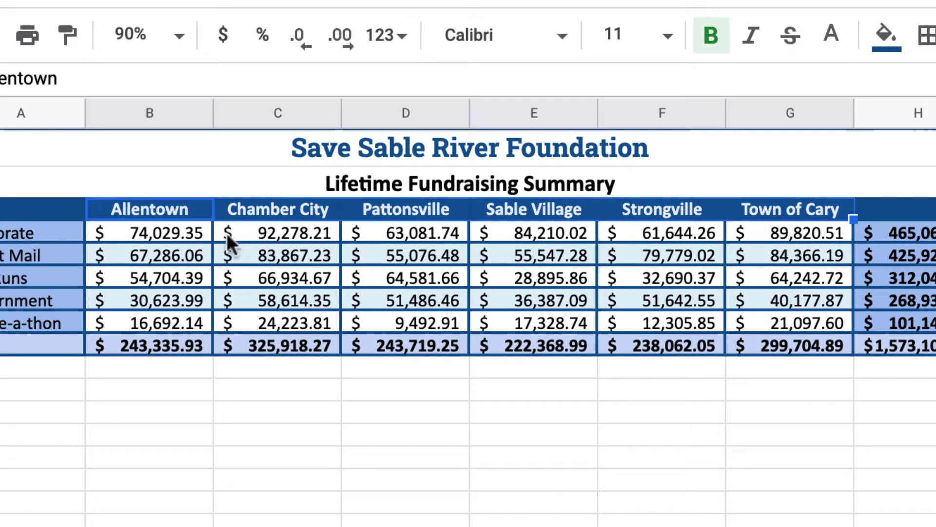
{"action": "left_click", "coordinate": [156, 207]}
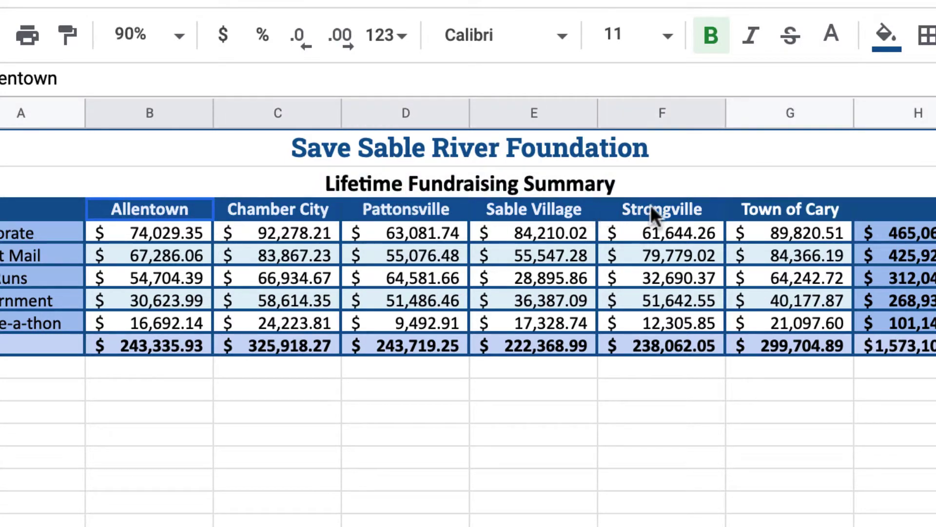
{"action": "left_click", "coordinate": [825, 208], "text": "shift"}
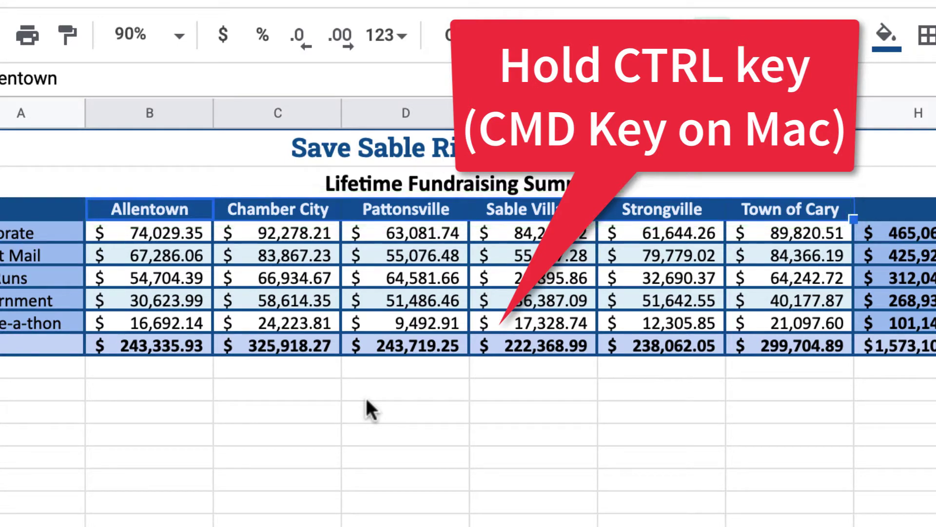
{"action": "left_click_drag", "start_coordinate": [146, 338], "coordinate": [491, 340]}
{"action": "left_click_drag", "start_coordinate": [555, 335], "coordinate": [638, 343]}
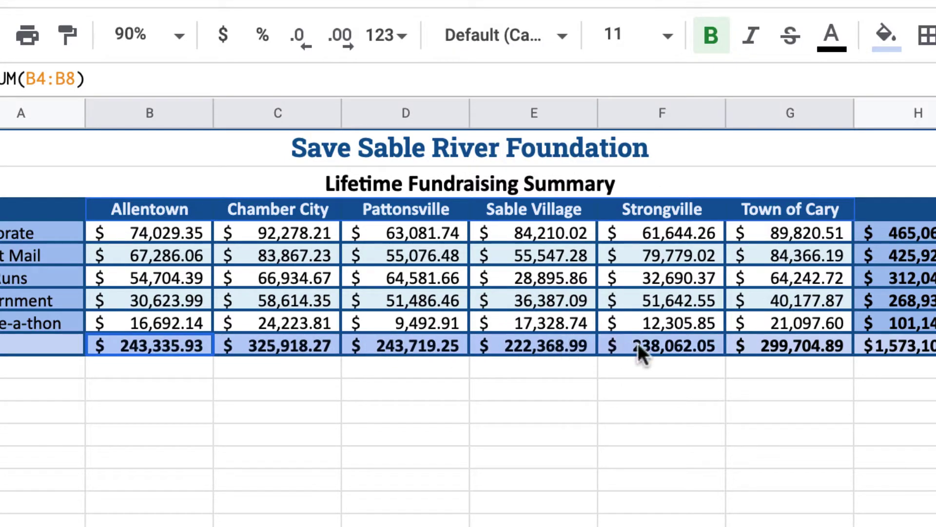
{"action": "left_click_drag", "start_coordinate": [702, 335], "coordinate": [768, 343]}
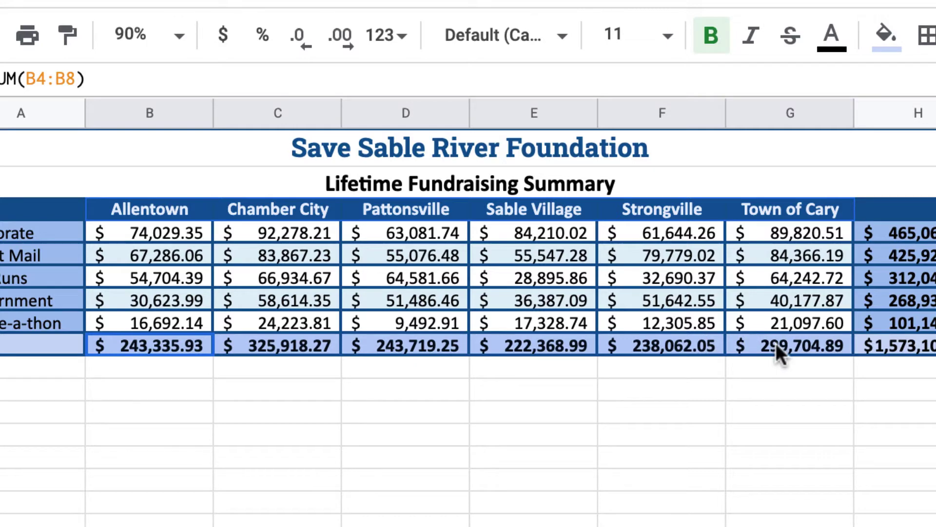
{"action": "left_click_drag", "start_coordinate": [776, 344], "coordinate": [776, 343]}
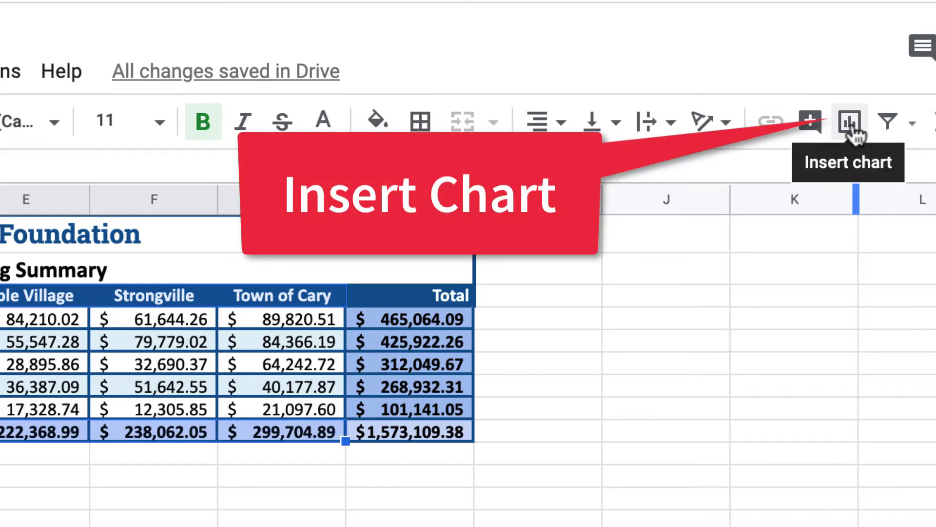
{"action": "left_click", "coordinate": [851, 128]}
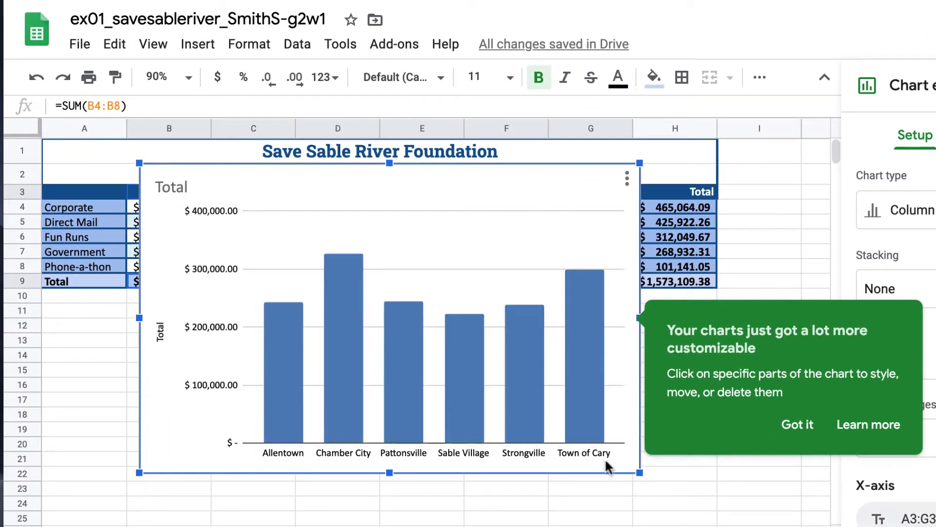
{"action": "left_click", "coordinate": [792, 424]}
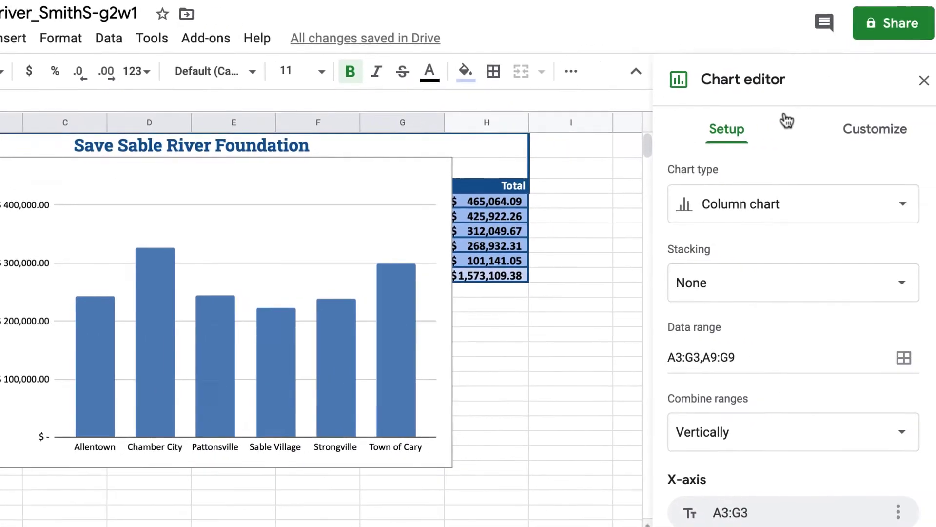
Close the chart editor and move the chart to the right so that it starts within column C
{"action": "left_click", "coordinate": [901, 81]}
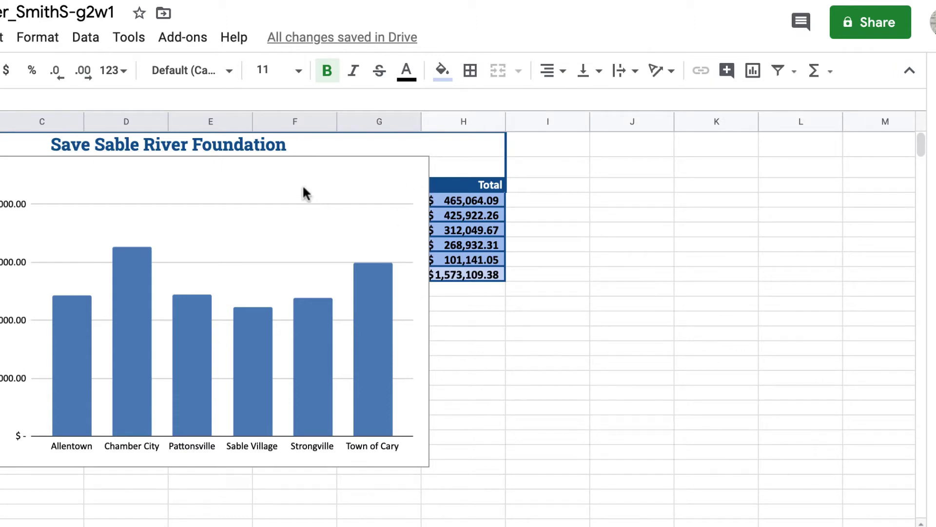
{"action": "left_click", "coordinate": [343, 160]}
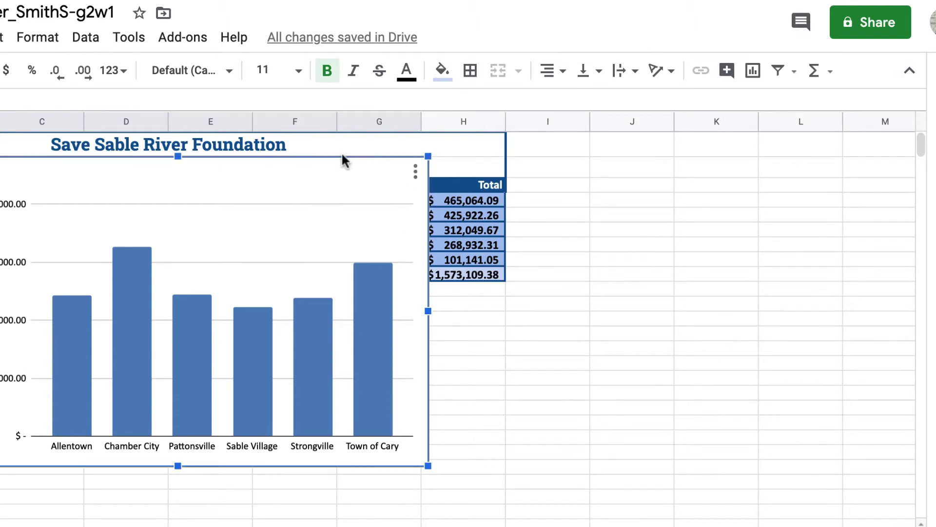
{"action": "left_click_drag", "start_coordinate": [343, 160], "coordinate": [483, 167]}
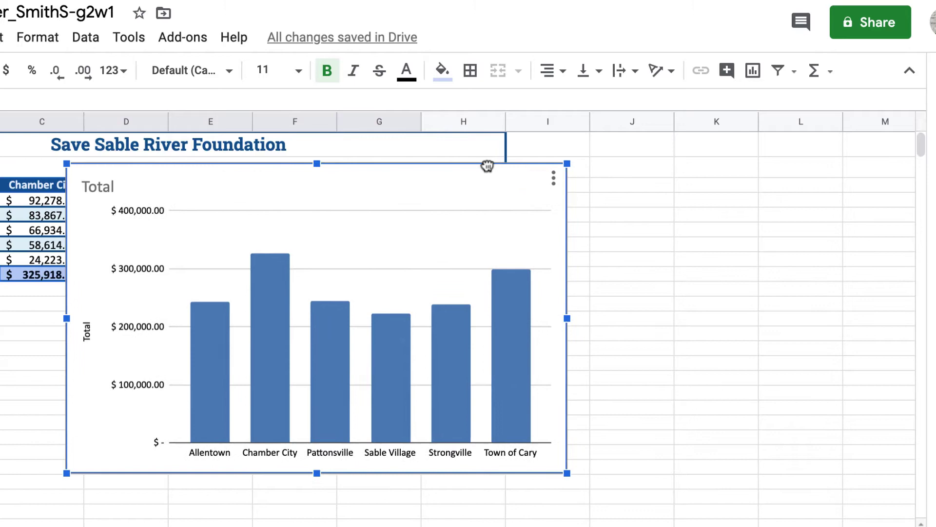
Reopen the chart for editing and choose the suggested column chart as its chart type
{"action": "left_click", "coordinate": [556, 177]}
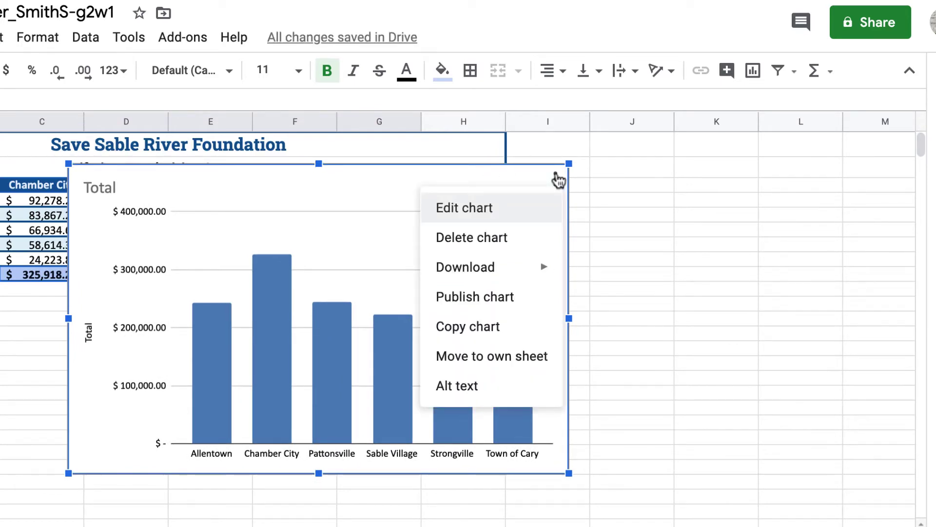
{"action": "left_click", "coordinate": [468, 208]}
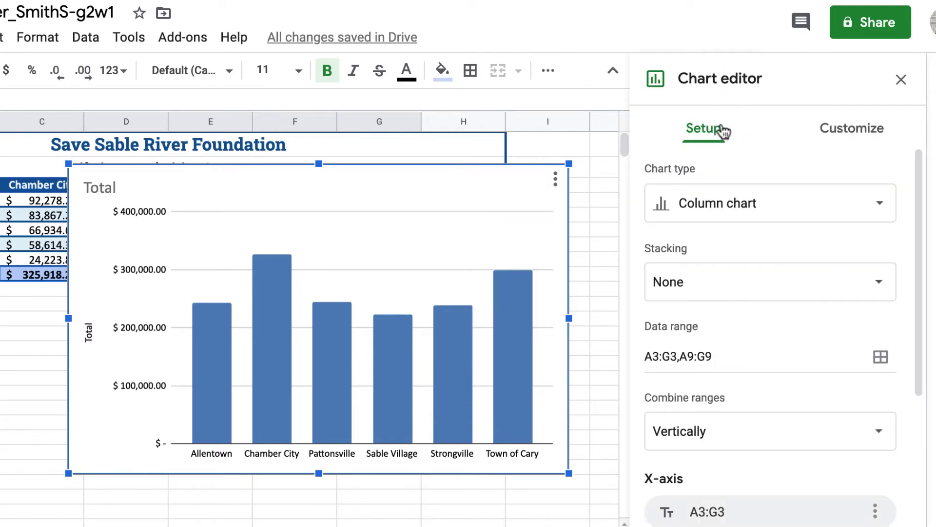
{"action": "left_click", "coordinate": [882, 205]}
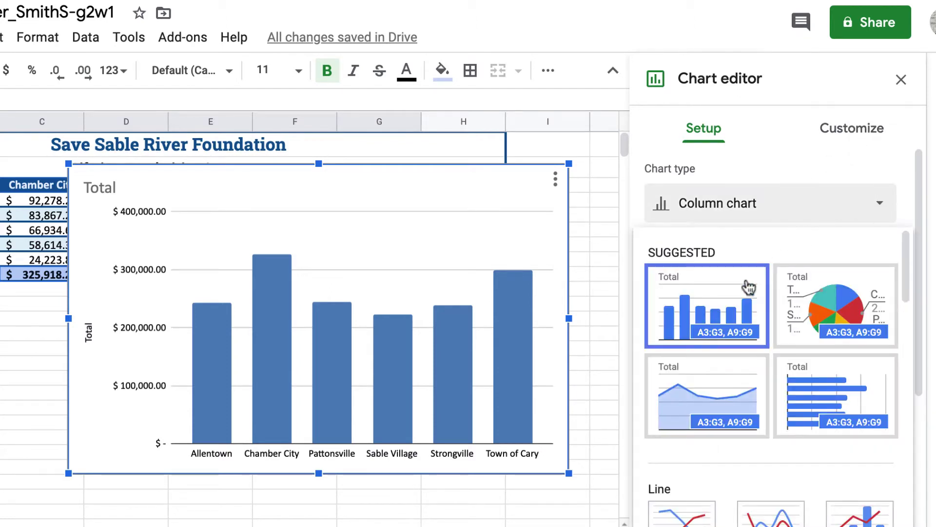
{"action": "scroll", "coordinate": [720, 427], "scroll_direction": "down", "scroll_amount": 3}
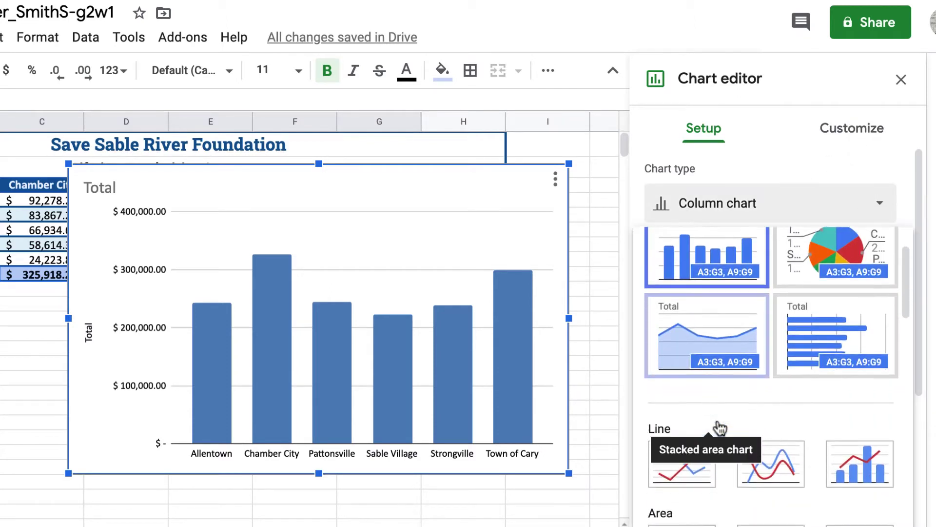
{"action": "scroll", "coordinate": [720, 424], "scroll_direction": "up", "scroll_amount": 3}
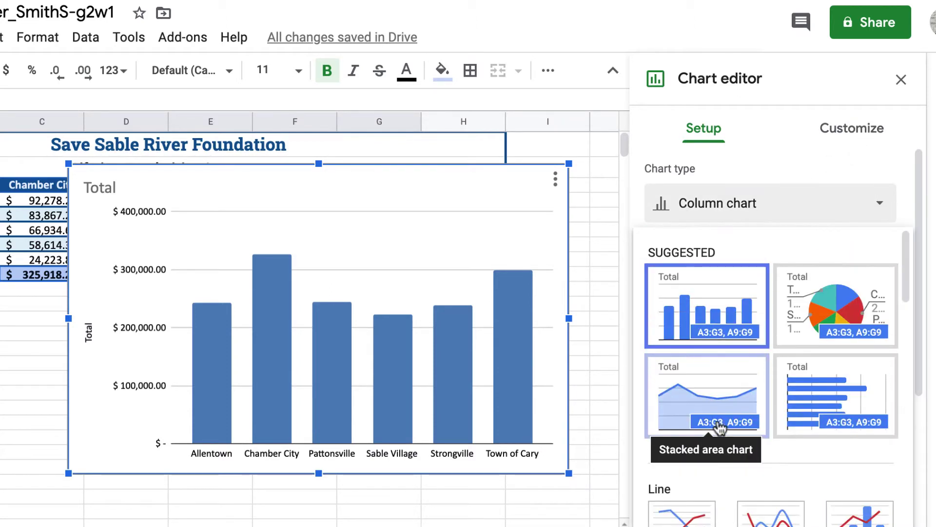
{"action": "left_click", "coordinate": [713, 292]}
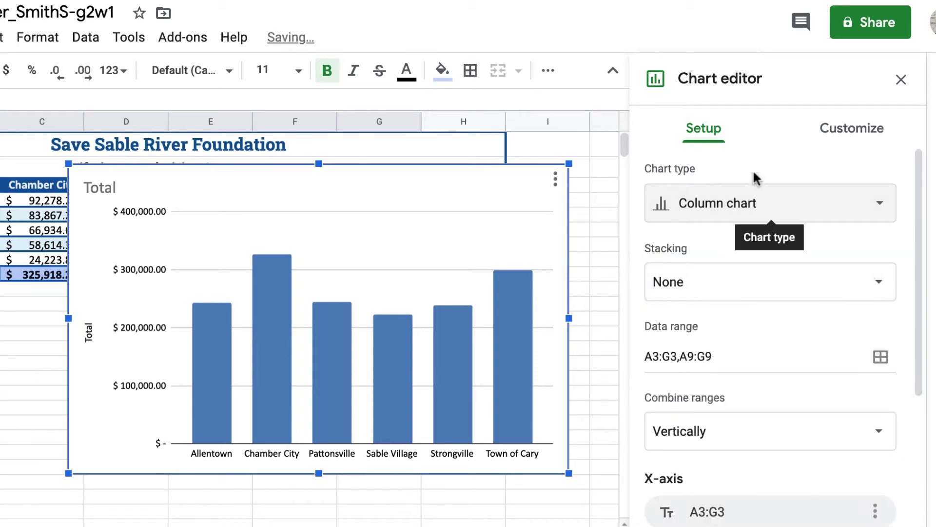
Set the chart's background color to the custom light blue
{"action": "left_click", "coordinate": [871, 132]}
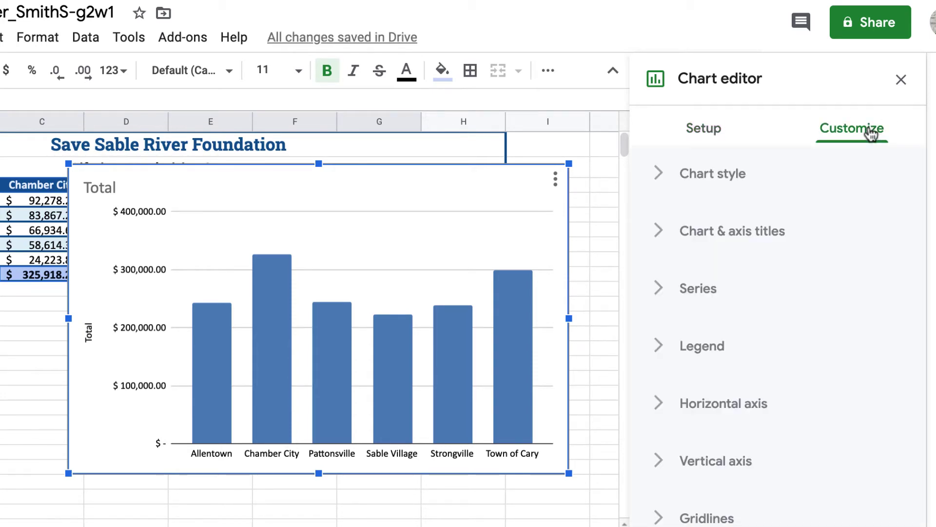
{"action": "left_click", "coordinate": [664, 181]}
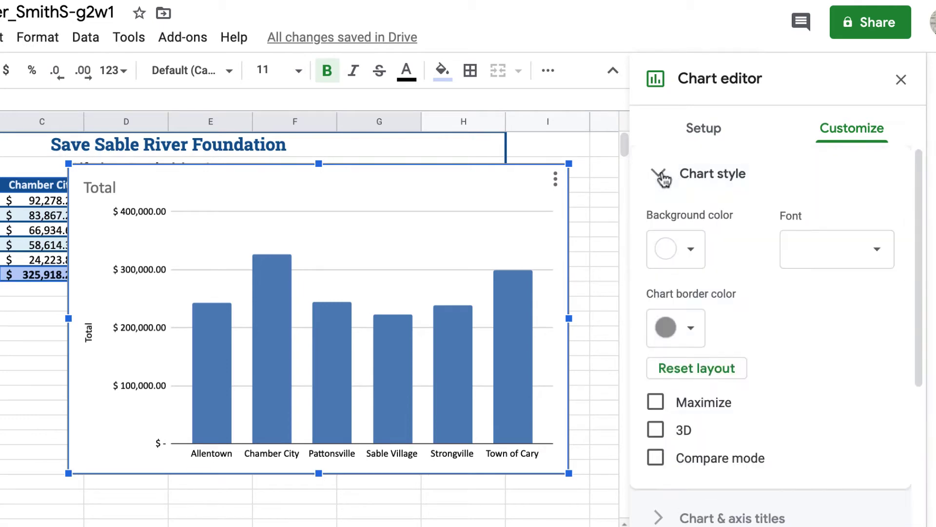
{"action": "left_click", "coordinate": [696, 251]}
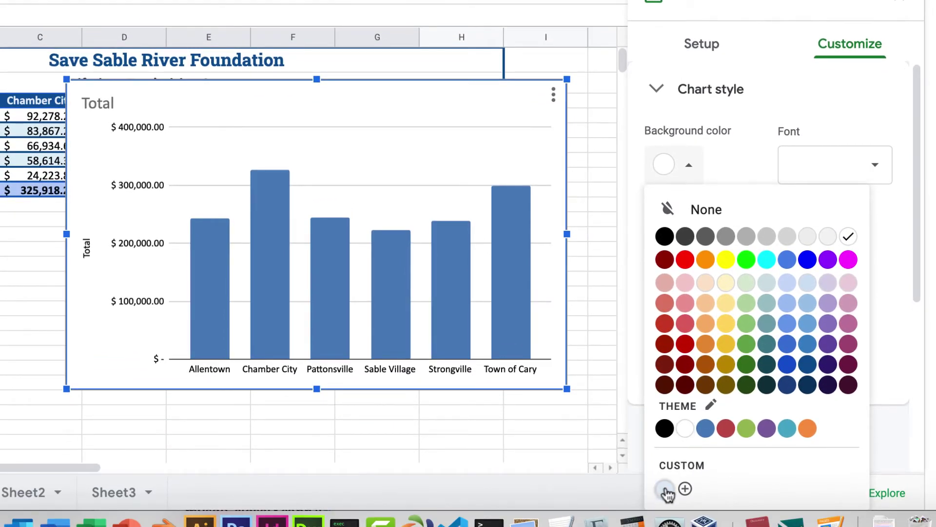
{"action": "left_click", "coordinate": [665, 489]}
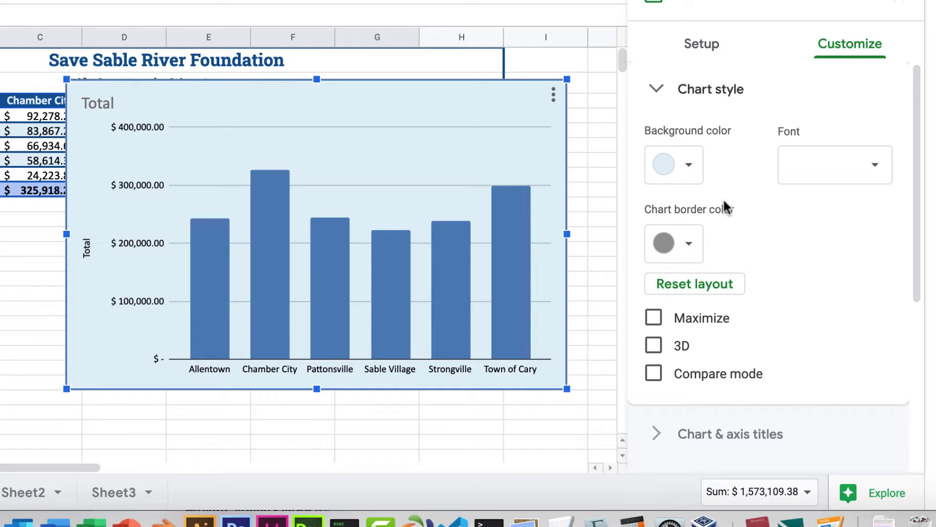
Turn on the 3D style for the chart and set its border color to dark blue
{"action": "left_click", "coordinate": [656, 348]}
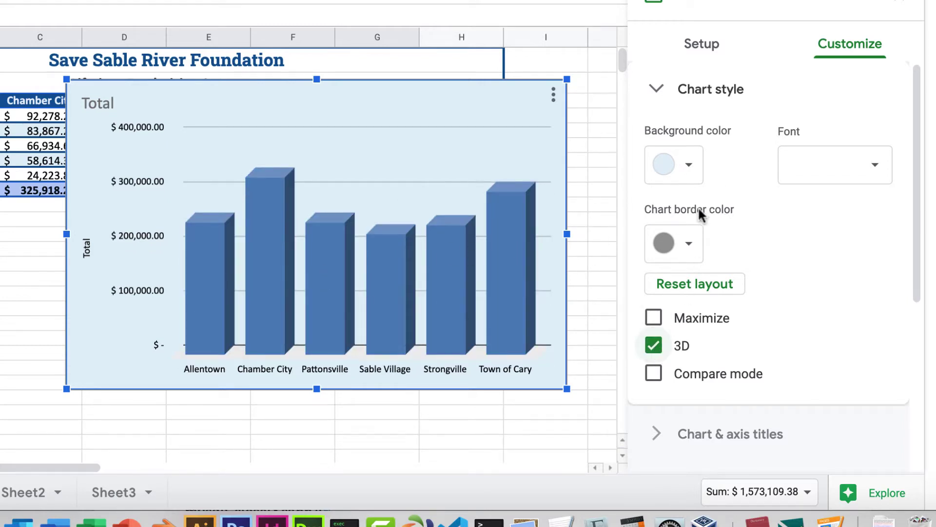
{"action": "left_click", "coordinate": [691, 245]}
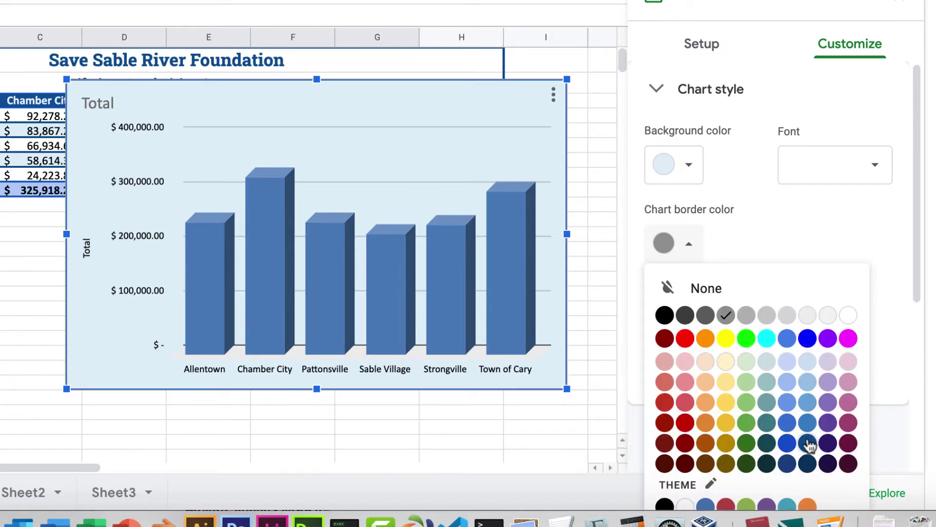
{"action": "left_click", "coordinate": [808, 445]}
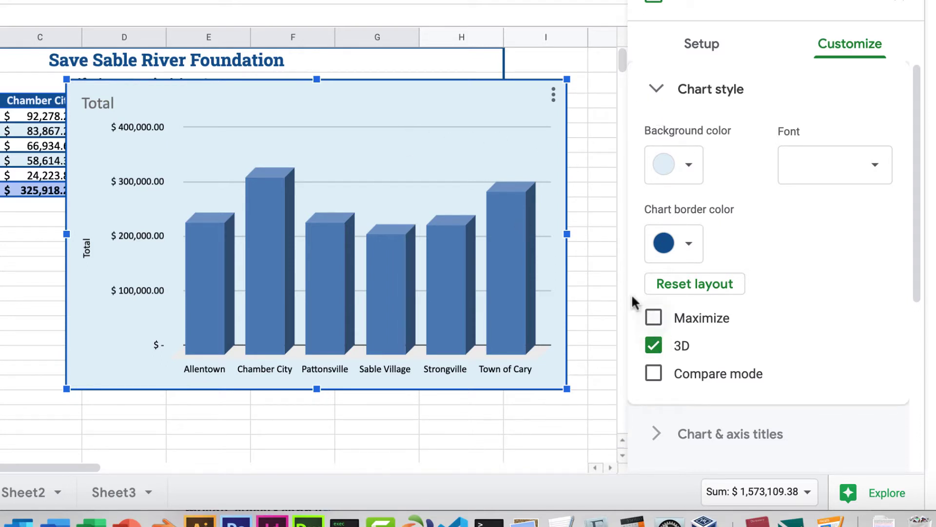
{"action": "left_click", "coordinate": [658, 90]}
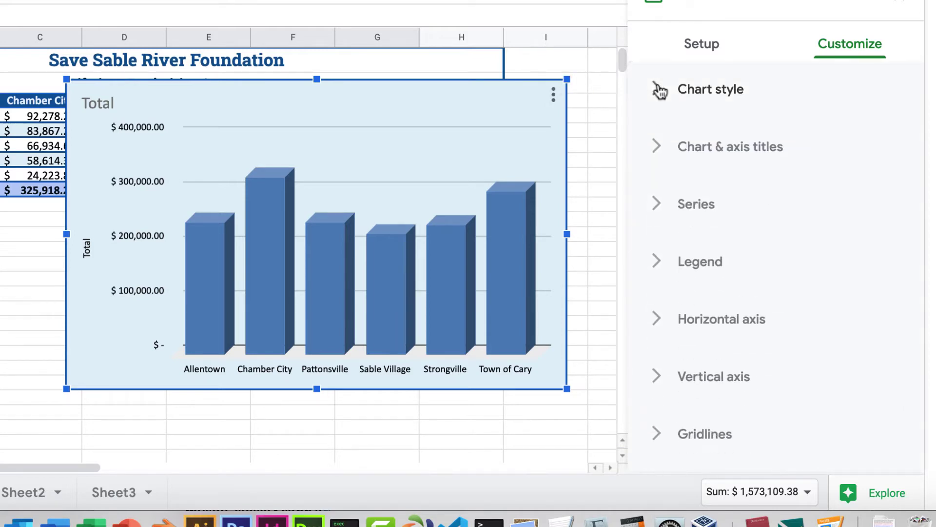
Change the chart title text to "Total Fundraising By City"
{"action": "left_click", "coordinate": [661, 154]}
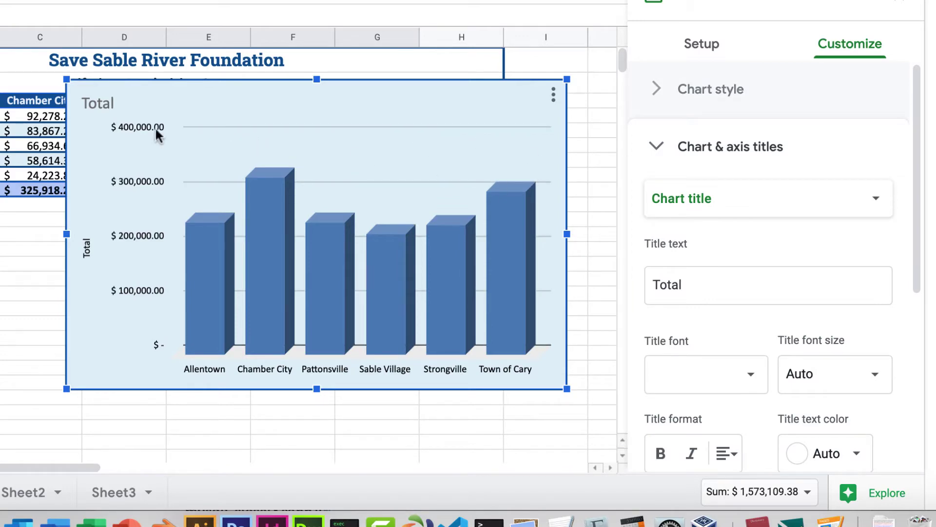
{"action": "left_click", "coordinate": [692, 287]}
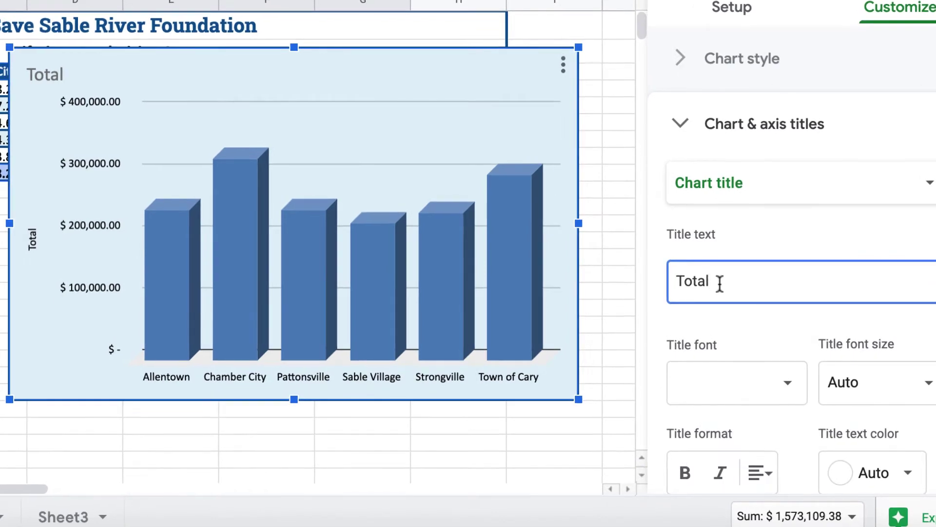
{"action": "type", "text": "Fundrising By City"}
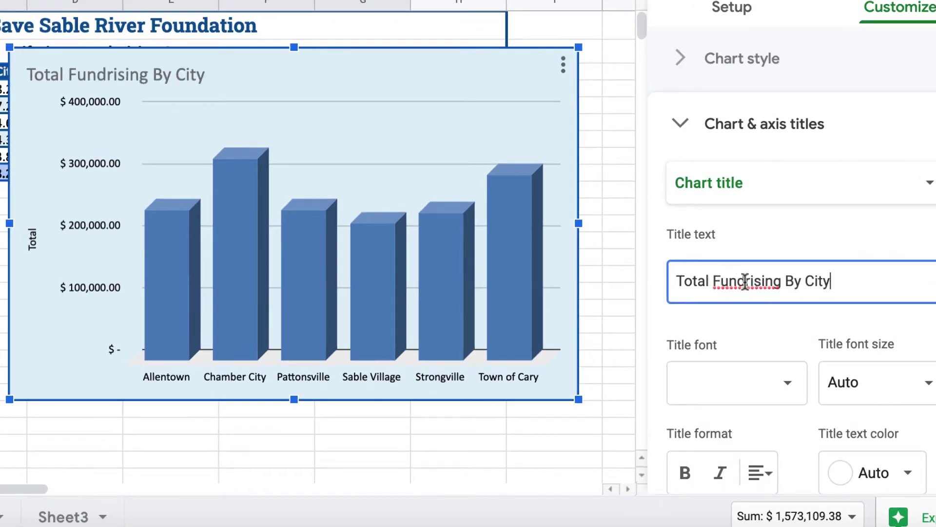
{"action": "left_click", "coordinate": [750, 281]}
{"action": "type", "text": "a"}
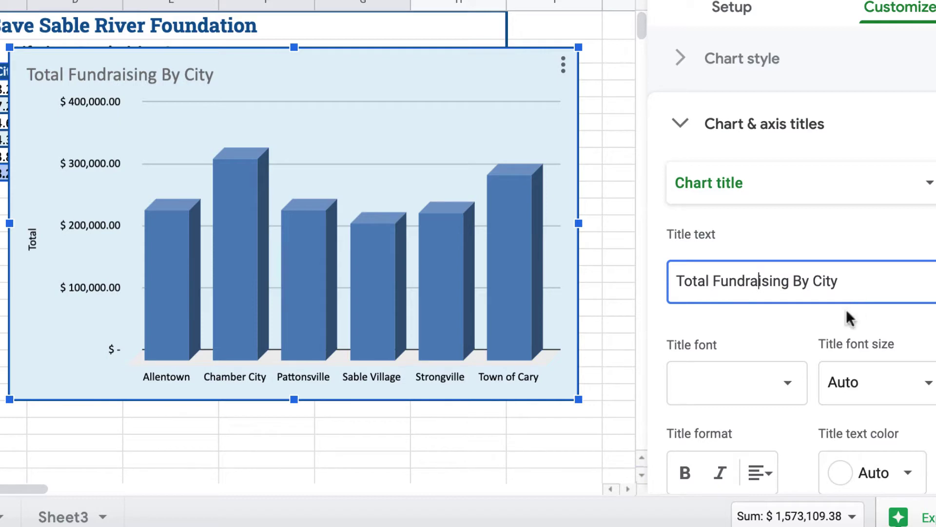
Center the chart title above the columns
{"action": "scroll", "coordinate": [809, 285], "scroll_direction": "down", "scroll_amount": 2}
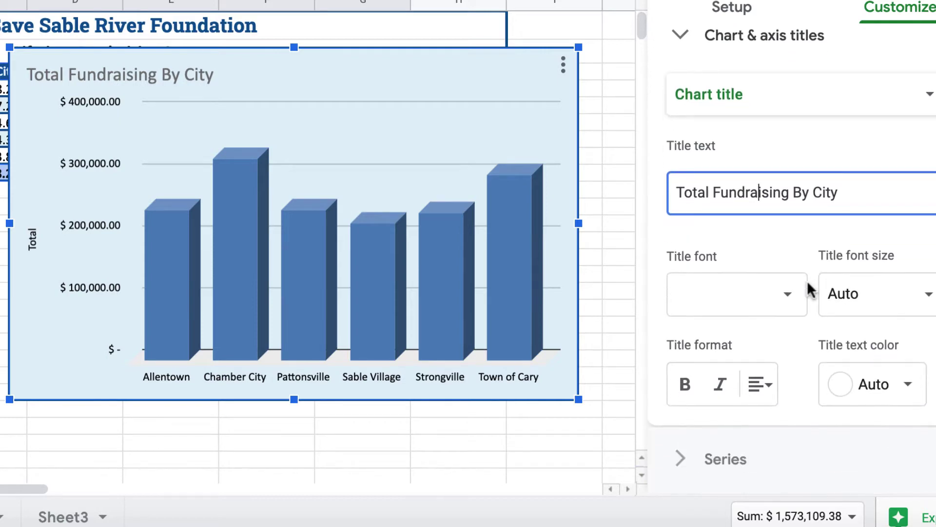
{"action": "left_click", "coordinate": [763, 385]}
{"action": "left_click", "coordinate": [791, 429]}
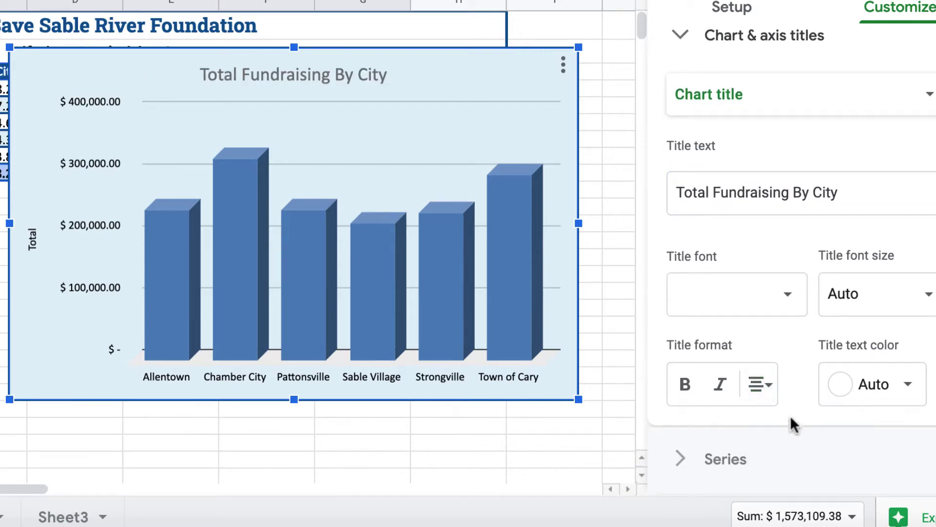
Set the chart title's font to Georgia at size 24
{"action": "left_click", "coordinate": [790, 300]}
{"action": "left_click", "coordinate": [745, 442]}
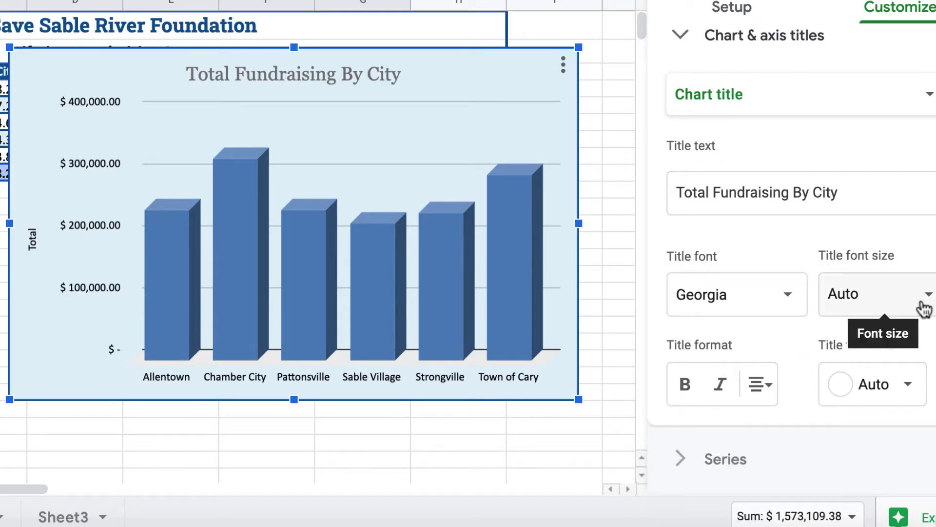
{"action": "left_click", "coordinate": [919, 294]}
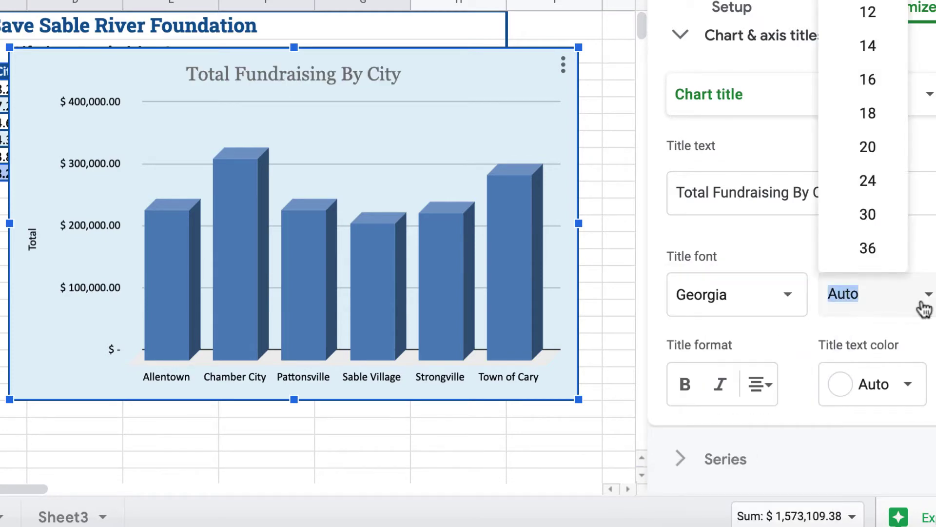
{"action": "left_click", "coordinate": [881, 183]}
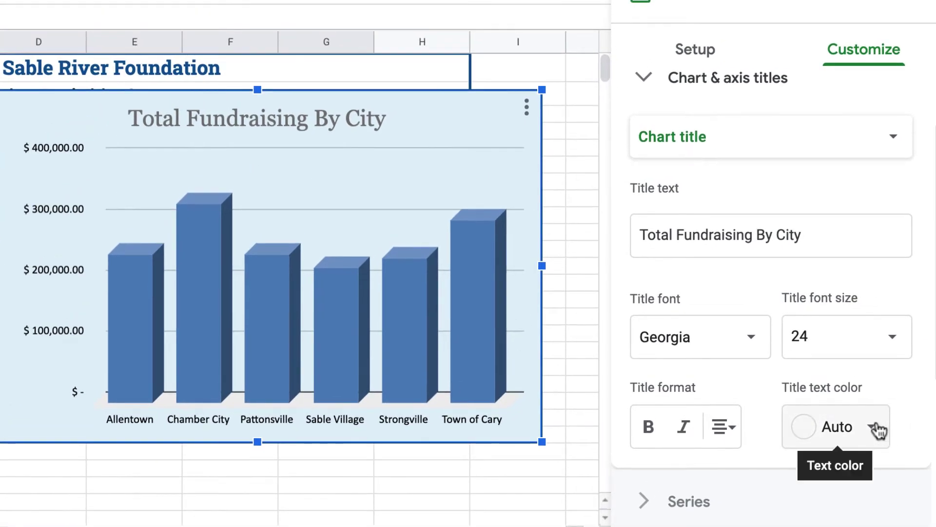
Color the chart title dark blue and make it bold
{"action": "left_click", "coordinate": [885, 430]}
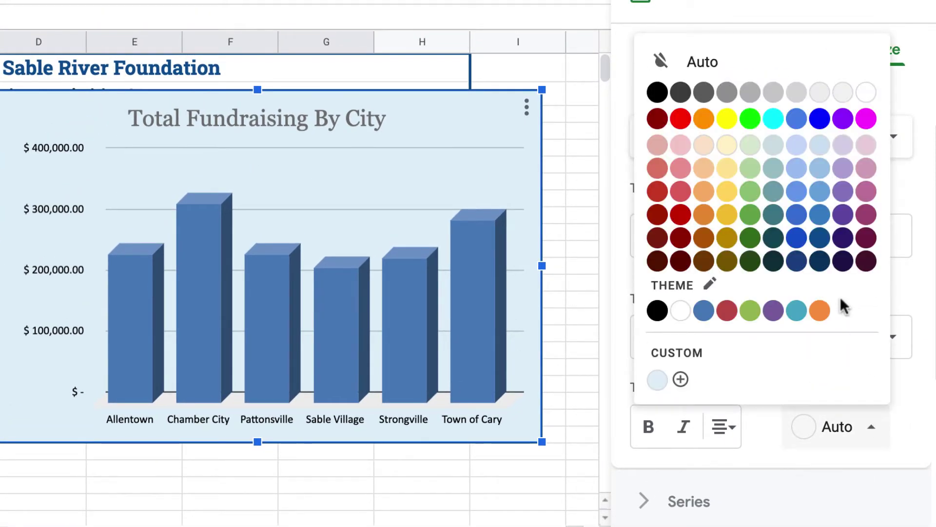
{"action": "left_click", "coordinate": [820, 238]}
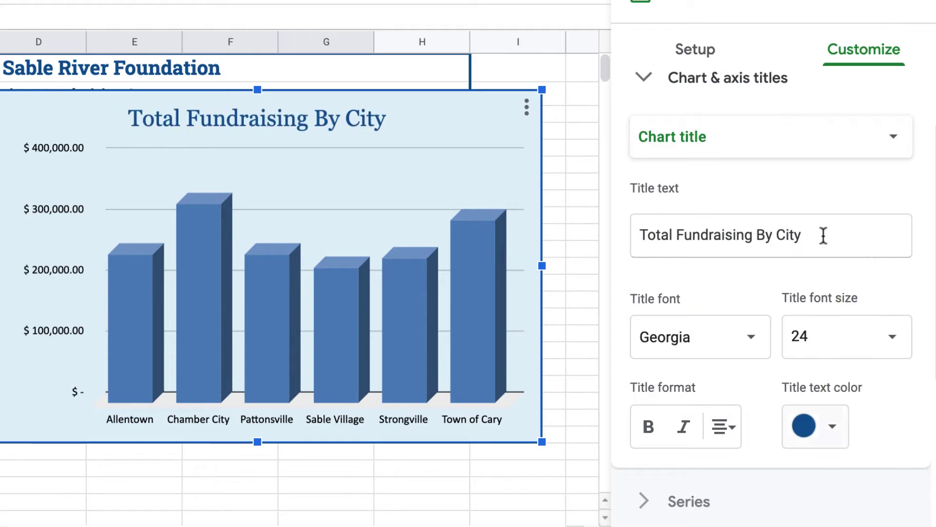
{"action": "left_click", "coordinate": [650, 426]}
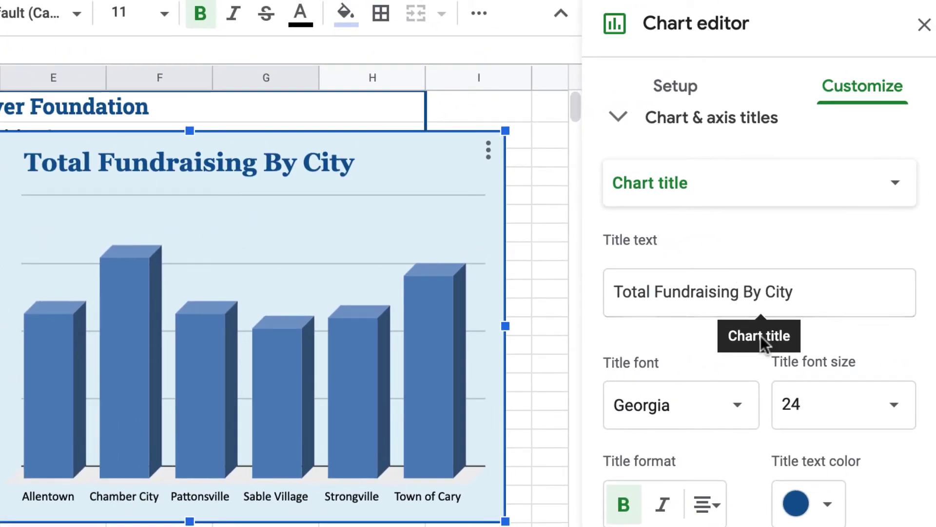
Try "Cities" as the chart's horizontal axis title, and delete it again
{"action": "left_click", "coordinate": [718, 208]}
{"action": "left_click", "coordinate": [748, 247]}
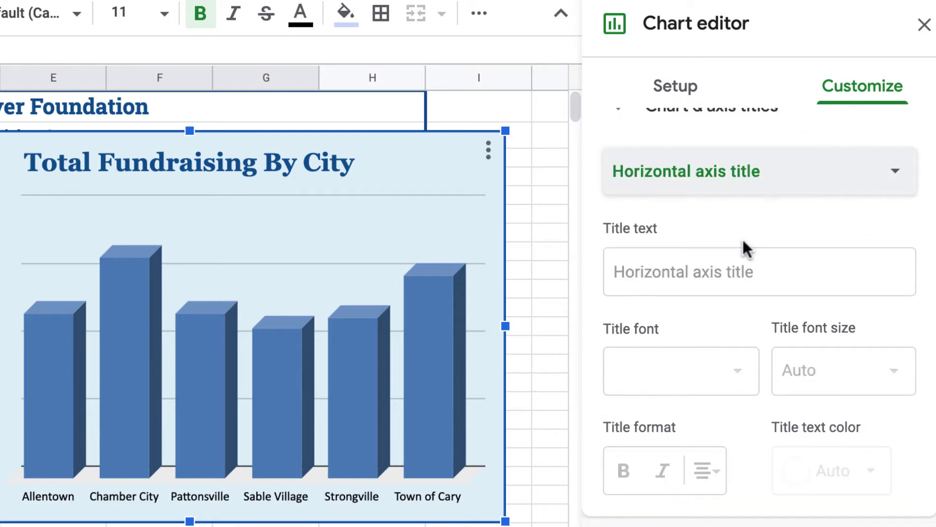
{"action": "left_click", "coordinate": [686, 268]}
{"action": "type", "text": "Citie"}
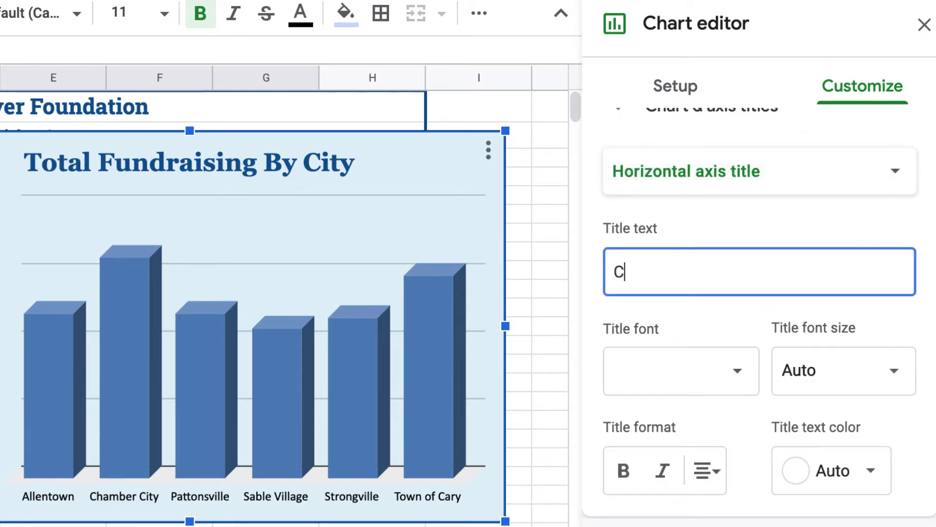
{"action": "type", "text": "s"}
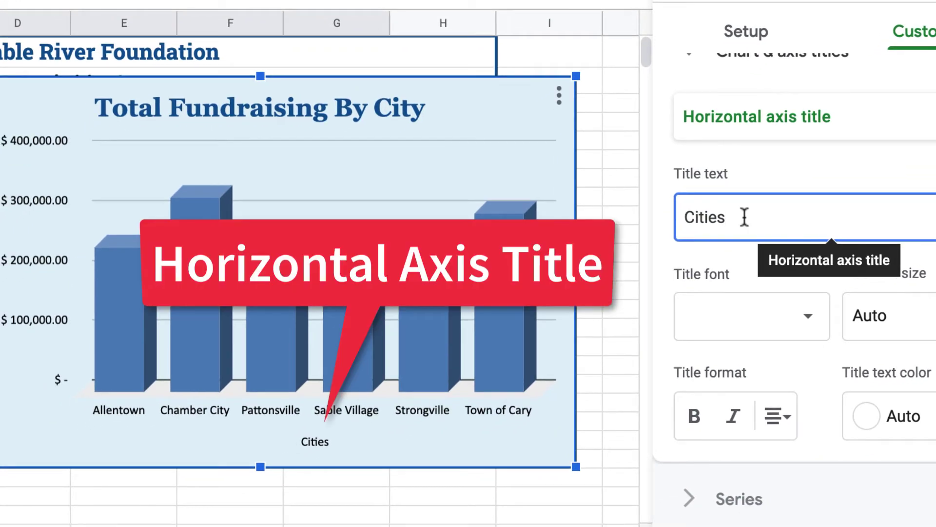
{"action": "double_click", "coordinate": [742, 217]}
{"action": "key", "text": "BackSpace"}
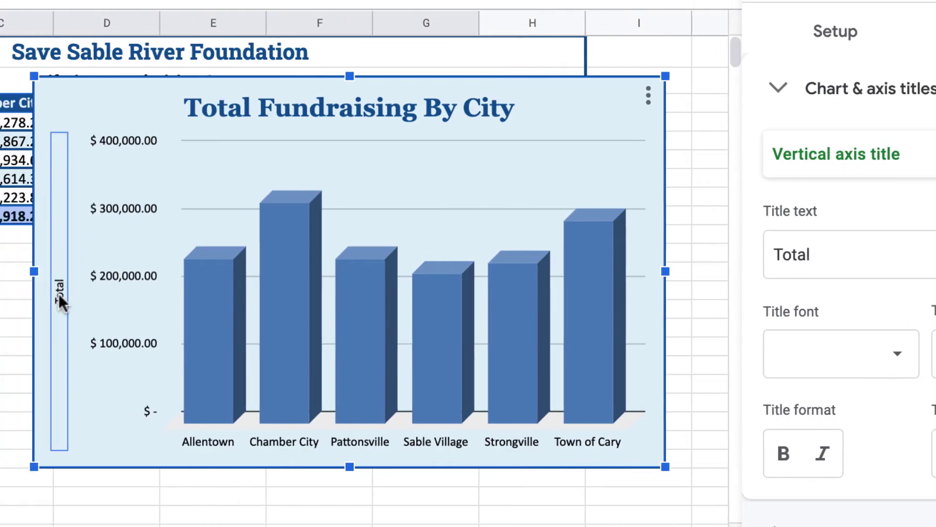
Delete the vertical axis title "Total" from the chart
{"action": "left_click", "coordinate": [800, 259]}
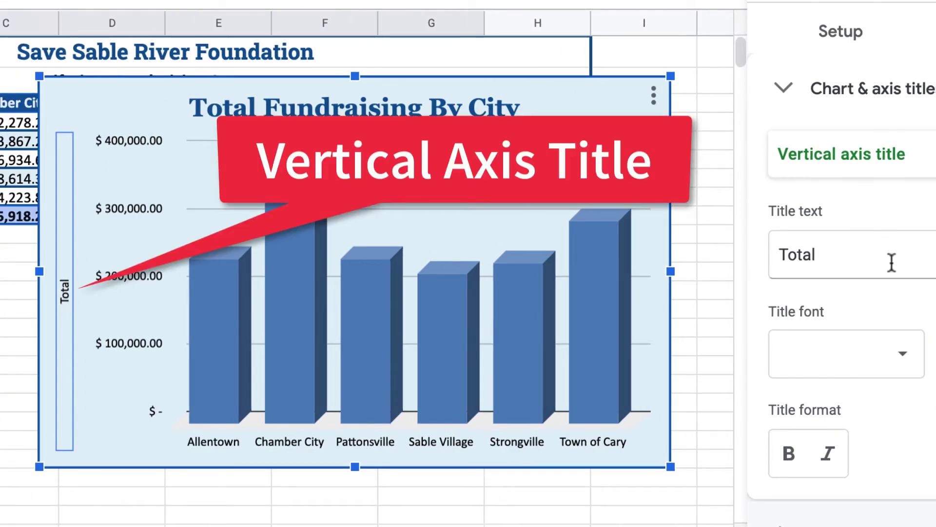
{"action": "double_click", "coordinate": [795, 255]}
{"action": "key", "text": "BackSpace"}
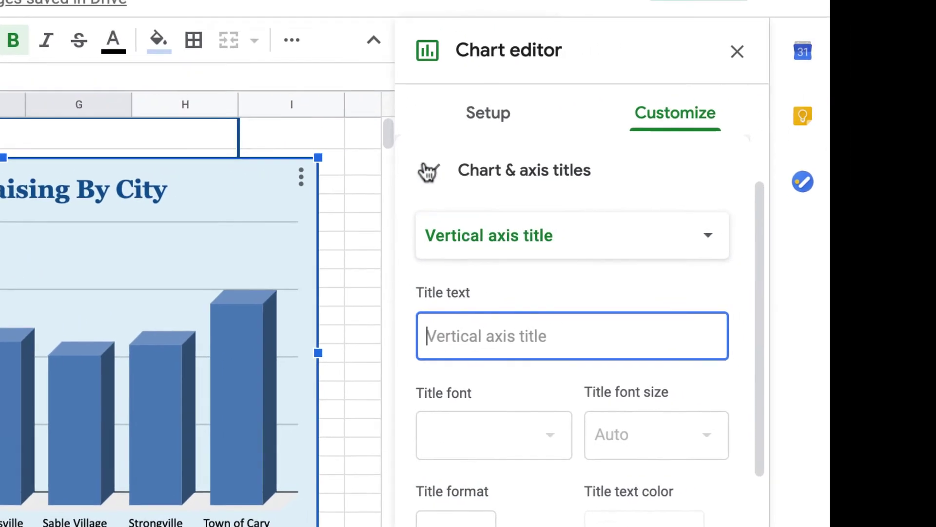
Turn on data labels for the chart's Total series
{"action": "left_click", "coordinate": [780, 89]}
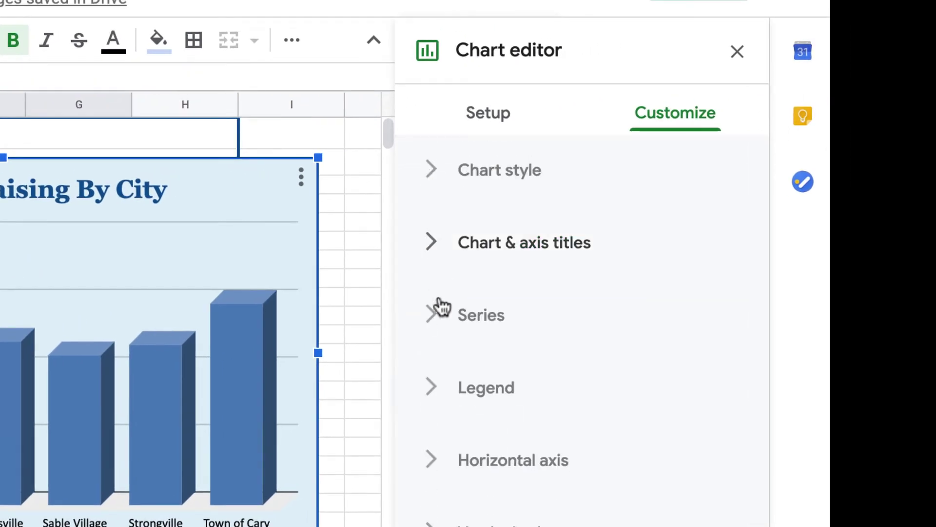
{"action": "left_click", "coordinate": [434, 324]}
{"action": "scroll", "coordinate": [554, 351], "scroll_direction": "down", "scroll_amount": 6}
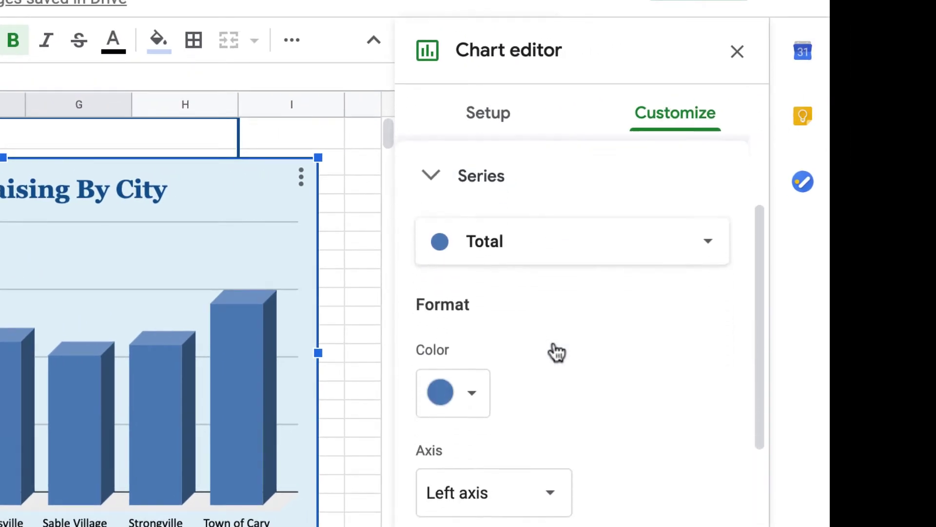
{"action": "scroll", "coordinate": [556, 351], "scroll_direction": "down", "scroll_amount": 3}
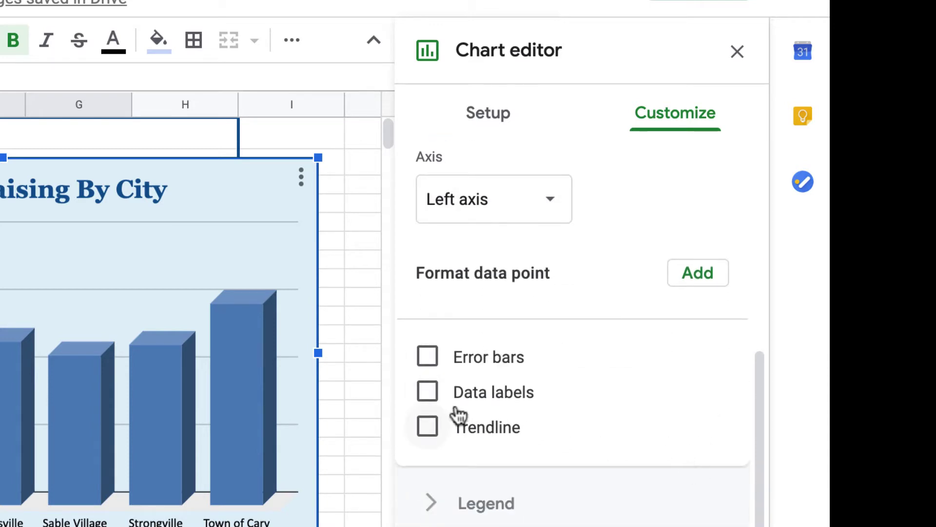
{"action": "left_click", "coordinate": [428, 394]}
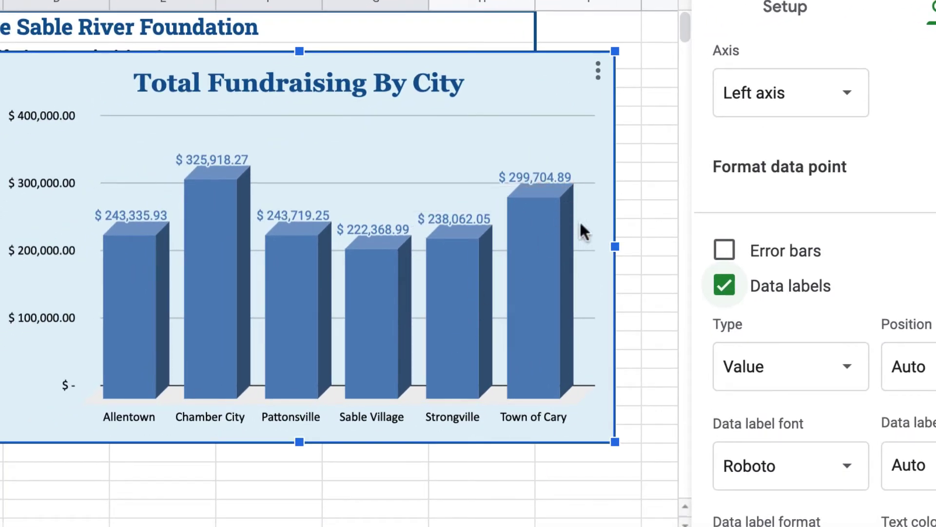
Make the data labels above the columns bold
{"action": "left_click", "coordinate": [548, 173]}
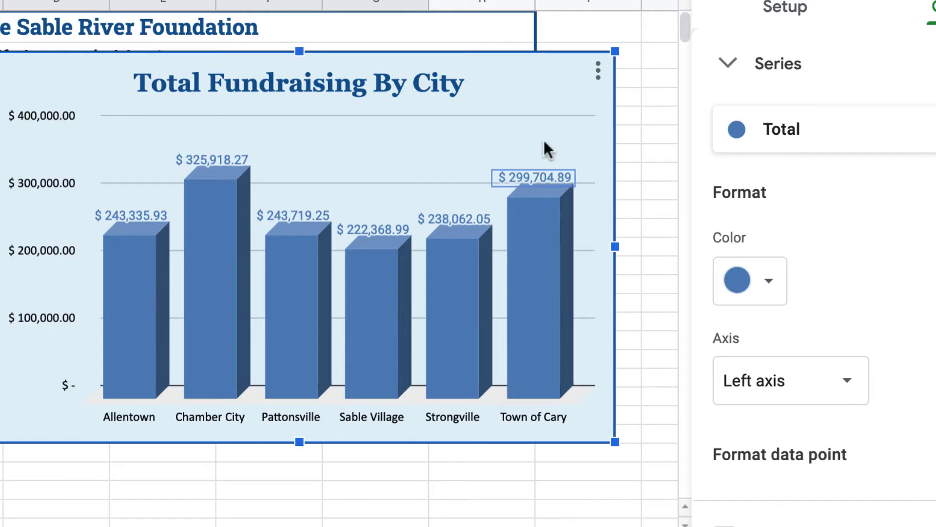
{"action": "scroll", "coordinate": [921, 263], "scroll_direction": "down", "scroll_amount": 2}
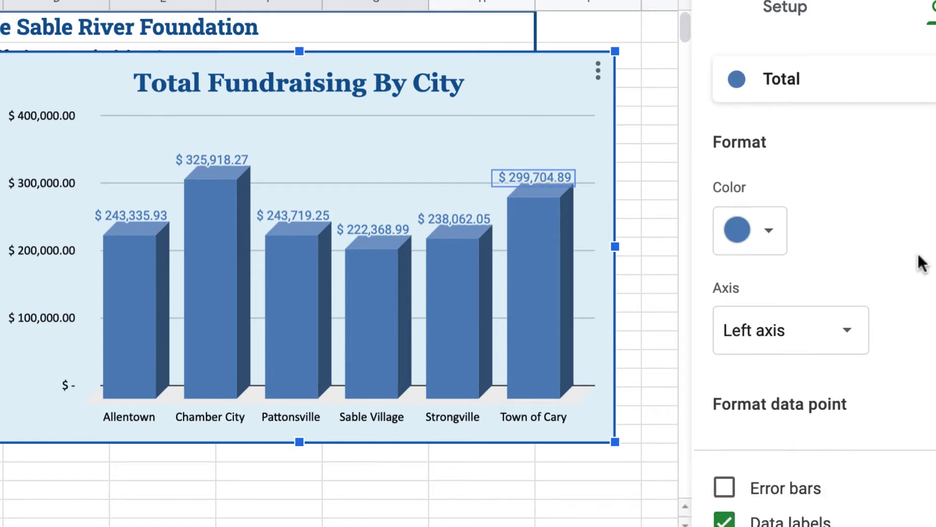
{"action": "scroll", "coordinate": [921, 262], "scroll_direction": "down", "scroll_amount": 3}
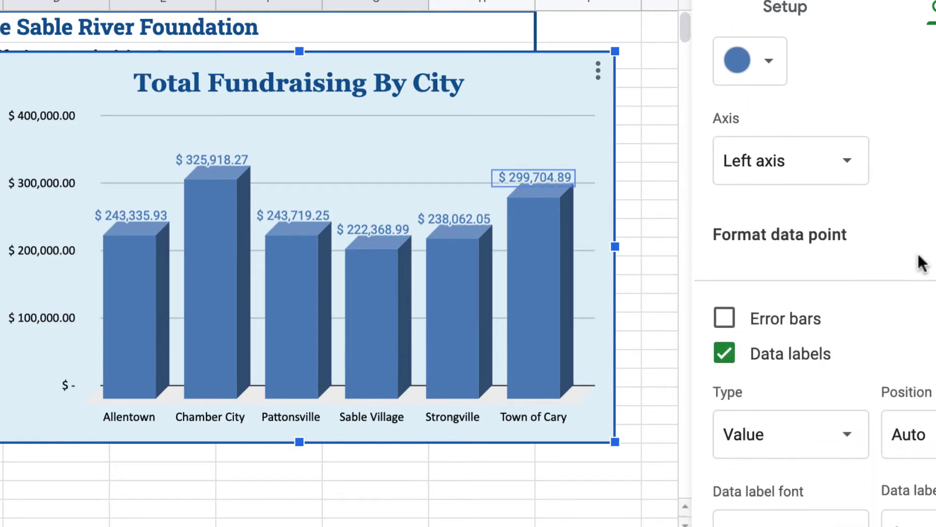
{"action": "scroll", "coordinate": [920, 262], "scroll_direction": "down", "scroll_amount": 3}
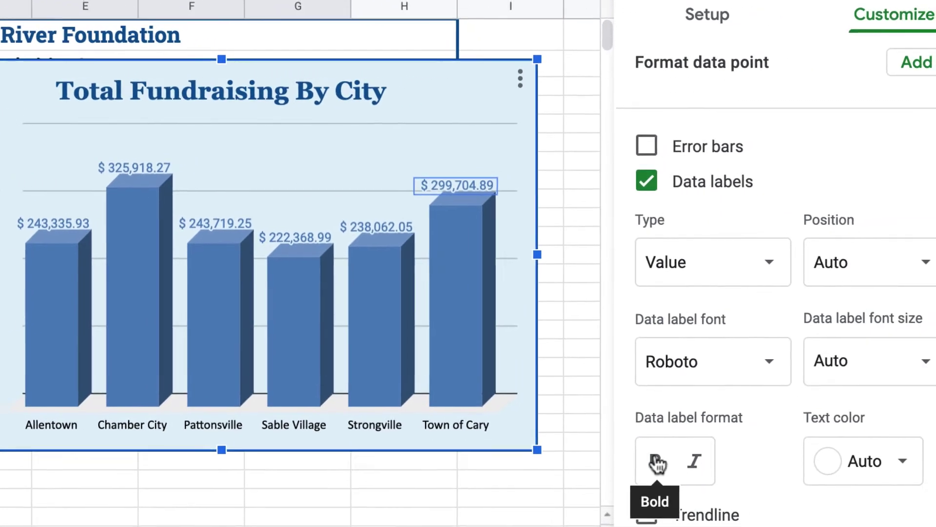
{"action": "left_click", "coordinate": [734, 454]}
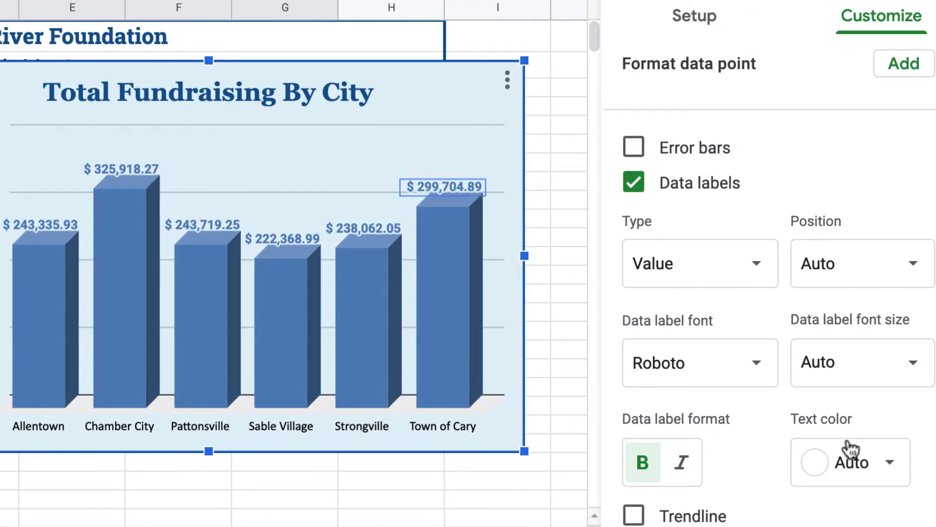
Try font size 16 for the data labels, and reduce it to 14
{"action": "left_click", "coordinate": [912, 371]}
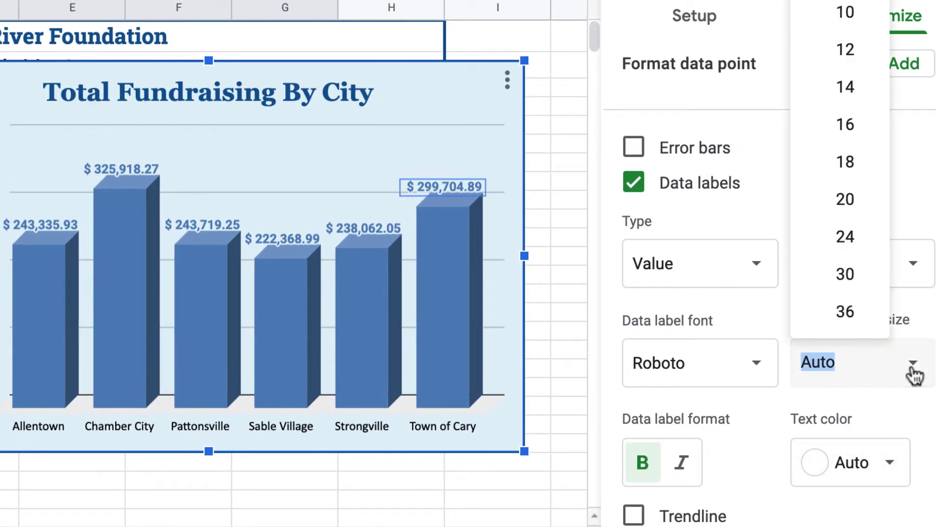
{"action": "left_click", "coordinate": [858, 127]}
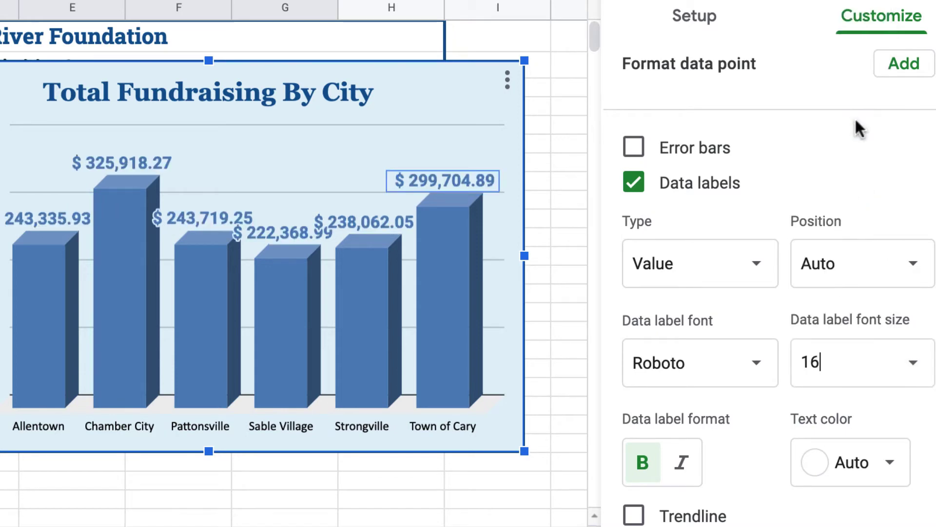
{"action": "left_click", "coordinate": [912, 377]}
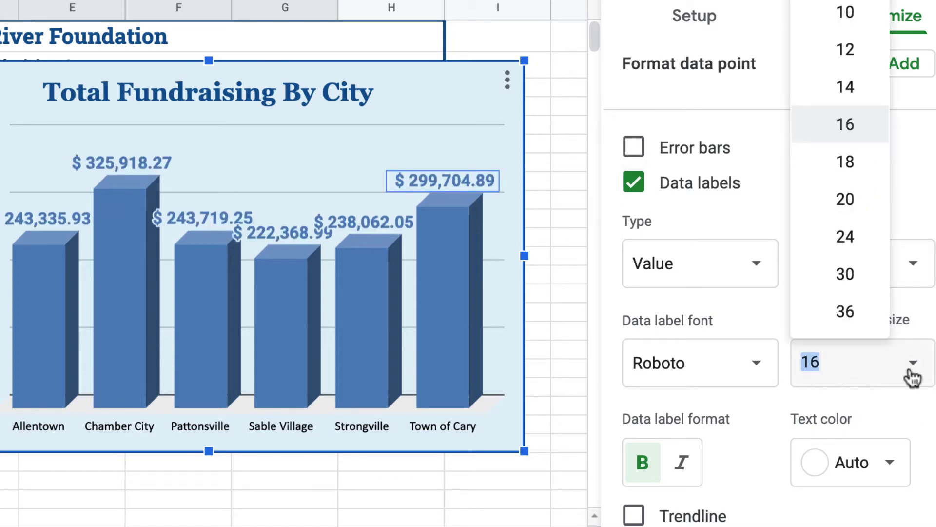
{"action": "left_click", "coordinate": [847, 87]}
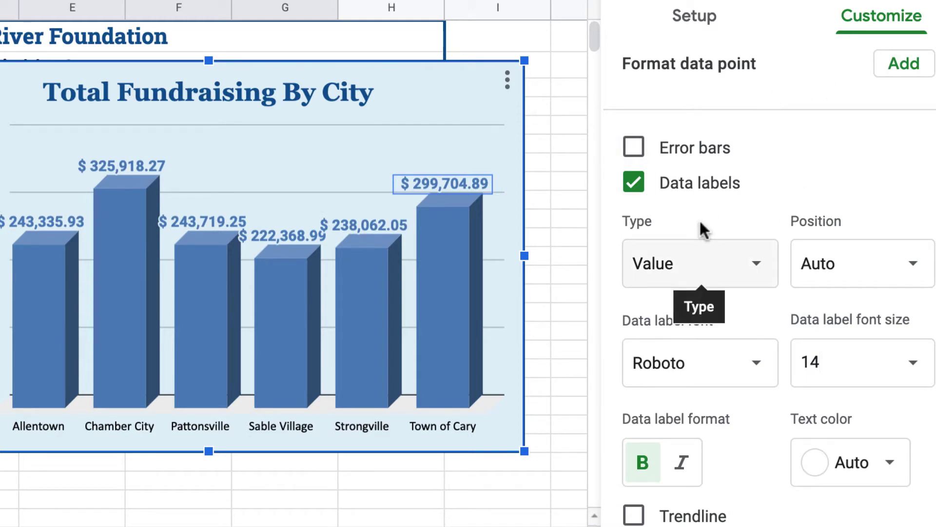
Set the text color of the data labels to dark orange
{"action": "left_click", "coordinate": [889, 464]}
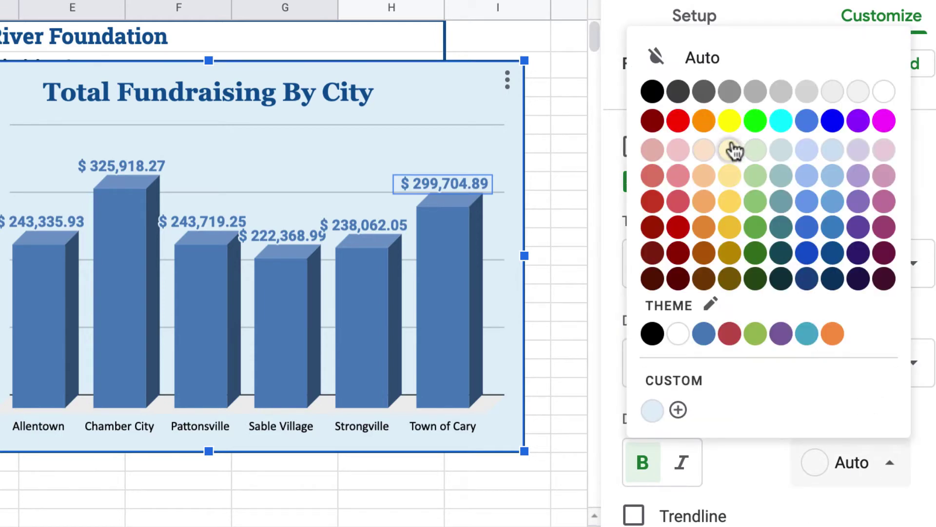
{"action": "left_click", "coordinate": [730, 227]}
{"action": "left_click", "coordinate": [658, 229]}
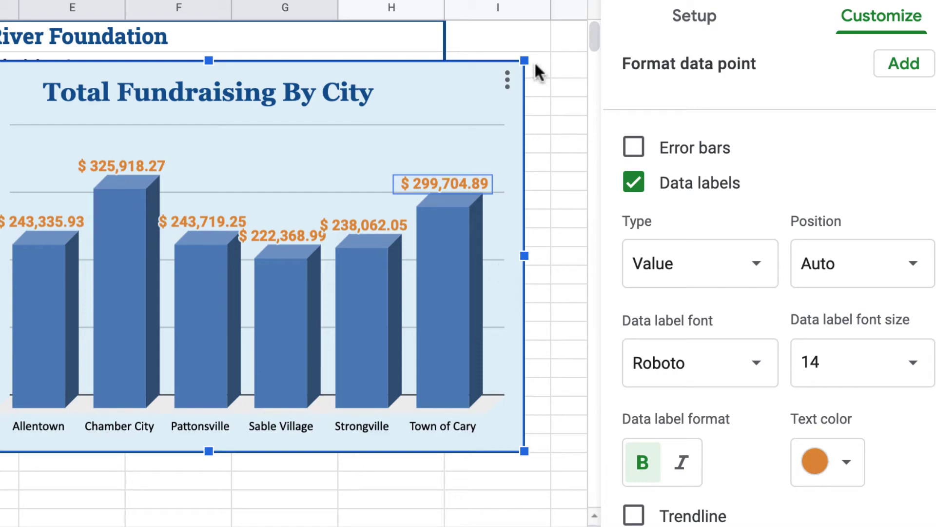
Shrink the chart and place it below the table, with its upper-left corner at cell A12
{"action": "left_click_drag", "start_coordinate": [524, 60], "coordinate": [313, 195]}
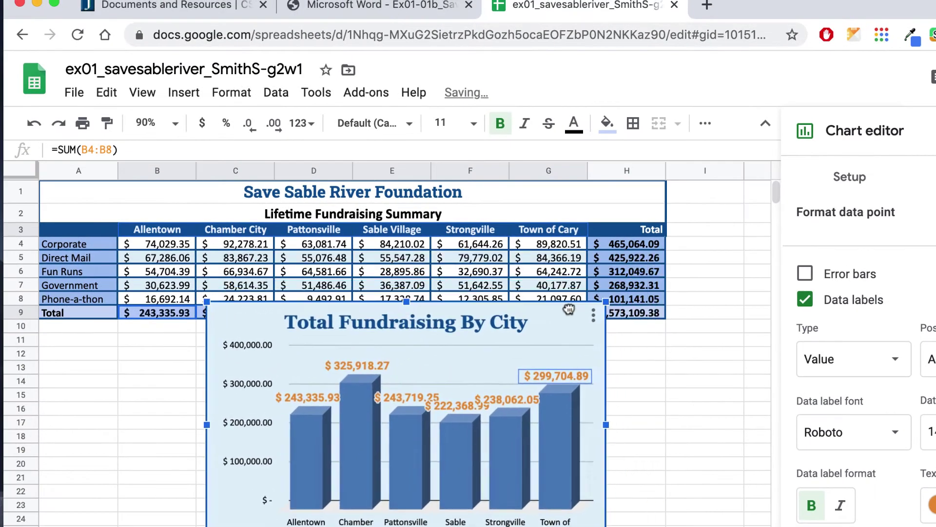
{"action": "left_click_drag", "start_coordinate": [569, 309], "coordinate": [420, 345]}
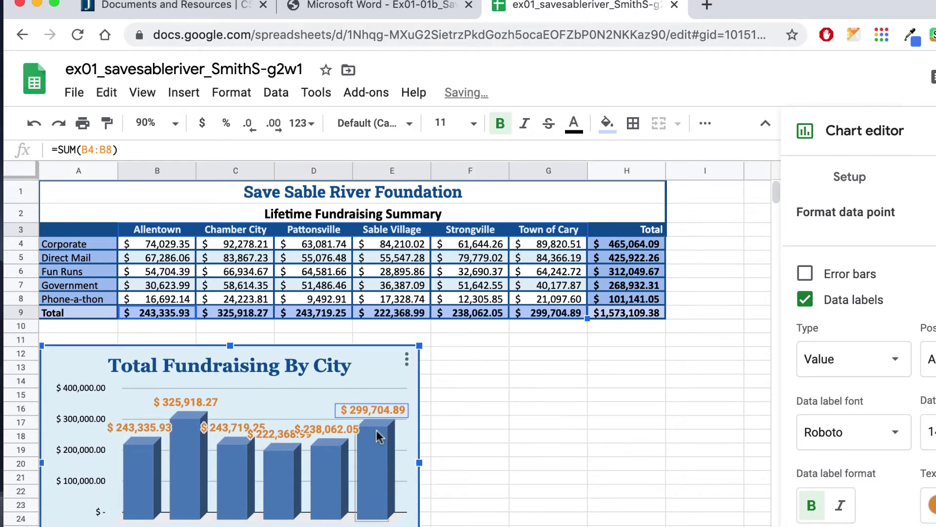
Set the data label font size to 12 and deselect the chart
{"action": "left_click", "coordinate": [932, 432]}
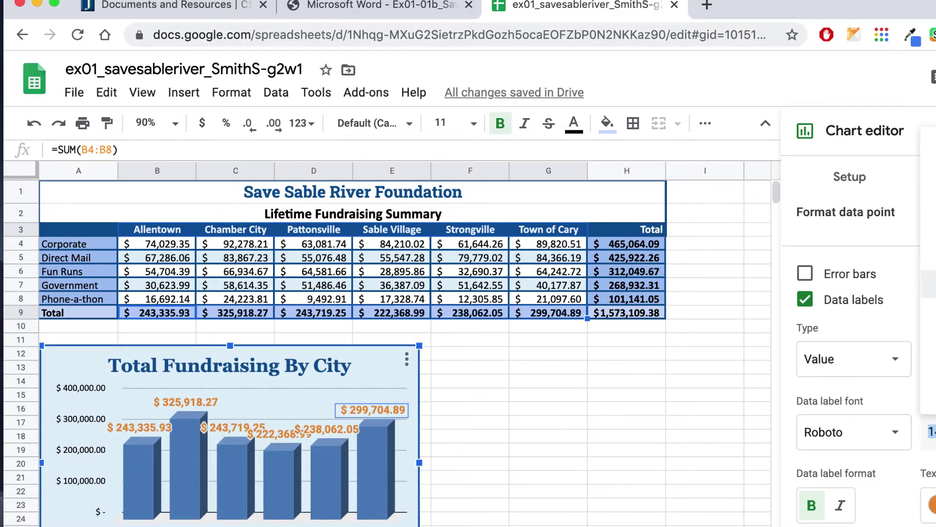
{"action": "left_click", "coordinate": [931, 201]}
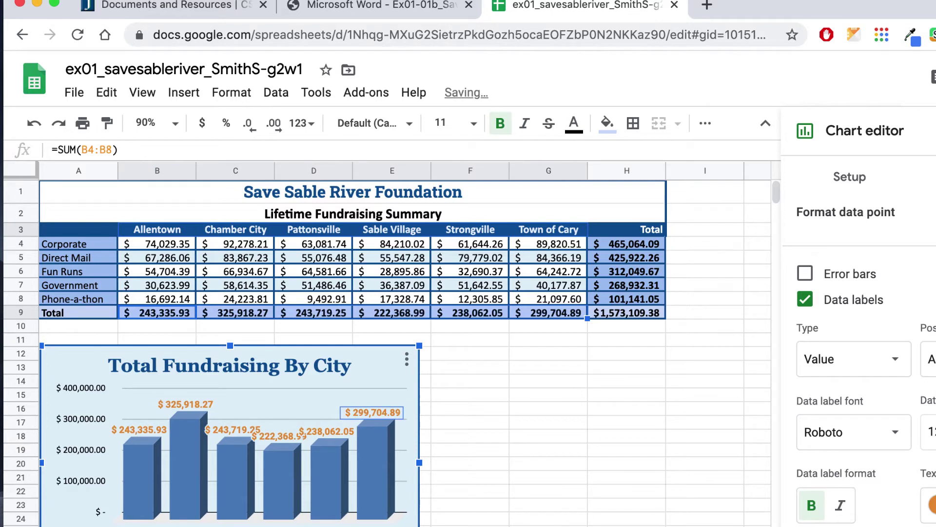
{"action": "left_click", "coordinate": [597, 424]}
Insert a chart from the fundraising categories in A4:A8 and their totals in H4:H8
{"action": "scroll", "coordinate": [744, 379], "scroll_direction": "down", "scroll_amount": 2}
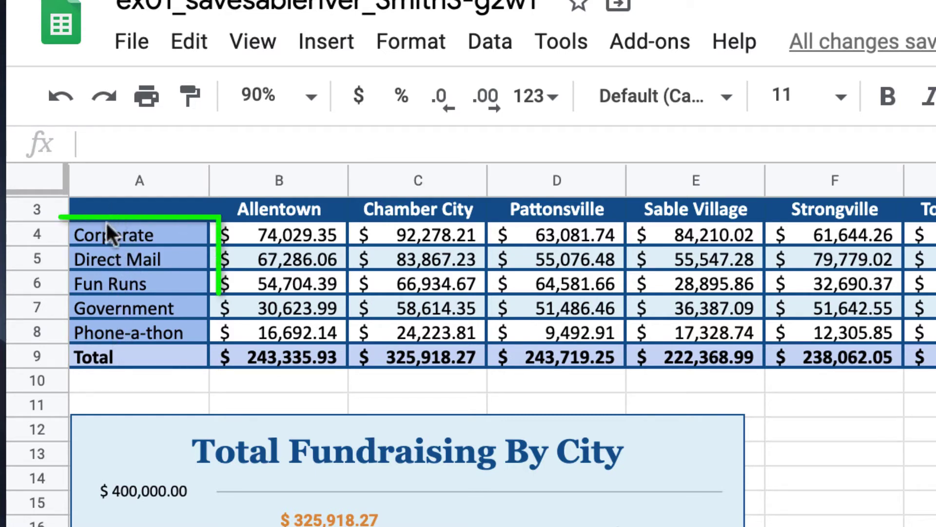
{"action": "left_click_drag", "start_coordinate": [105, 226], "coordinate": [101, 296]}
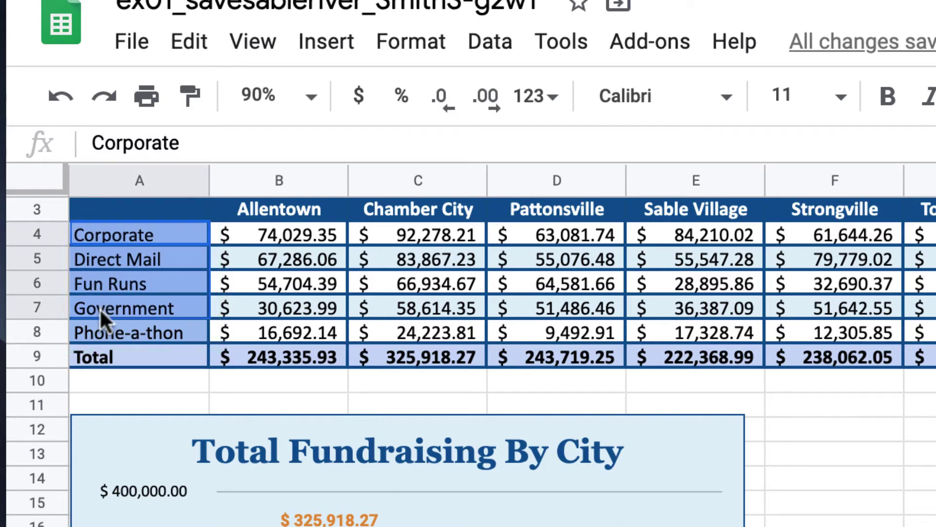
{"action": "left_click_drag", "start_coordinate": [100, 308], "coordinate": [97, 331]}
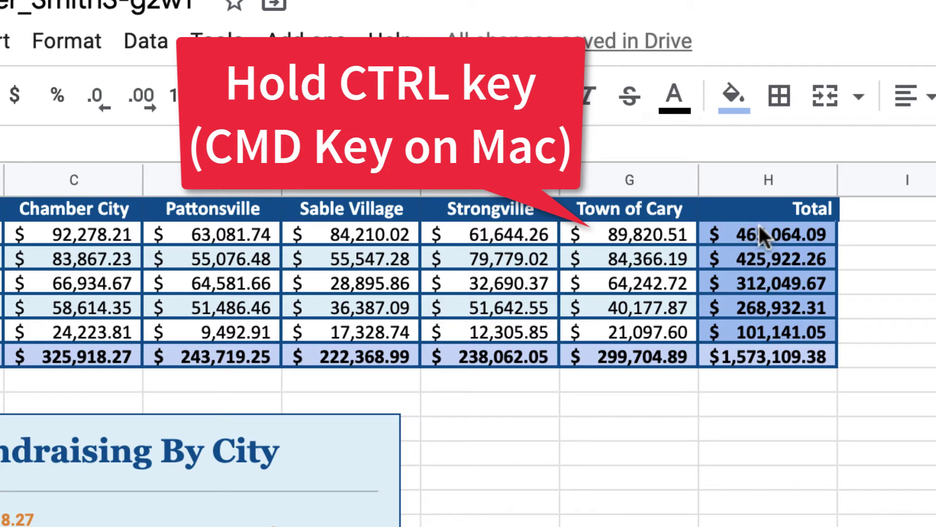
{"action": "left_click_drag", "start_coordinate": [763, 236], "coordinate": [764, 336]}
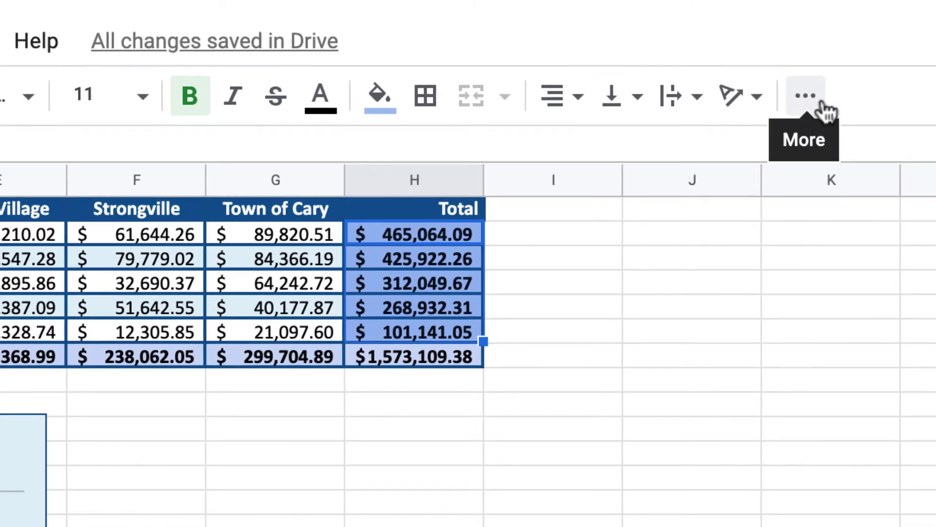
{"action": "left_click", "coordinate": [806, 100]}
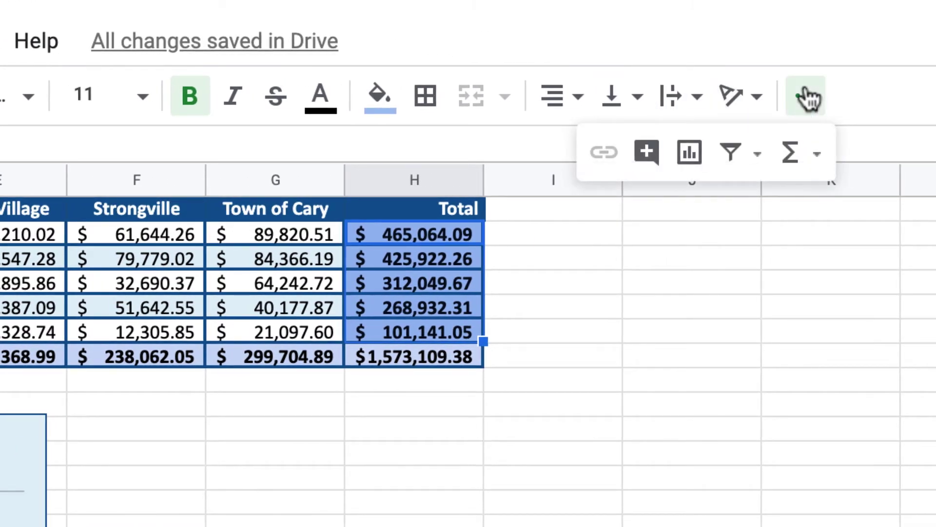
{"action": "left_click", "coordinate": [689, 155]}
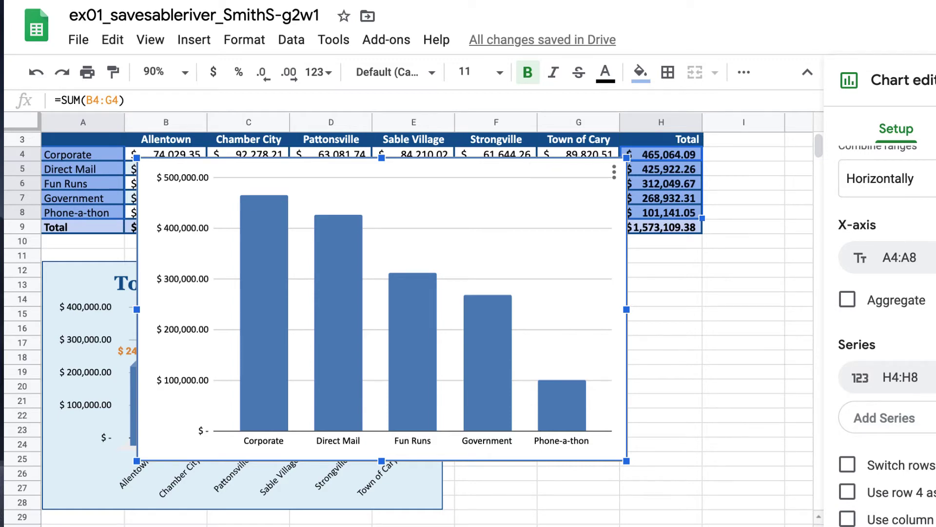
Give the new fundraising category chart a light blue background
{"action": "left_click", "coordinate": [934, 129]}
{"action": "left_click", "coordinate": [687, 172]}
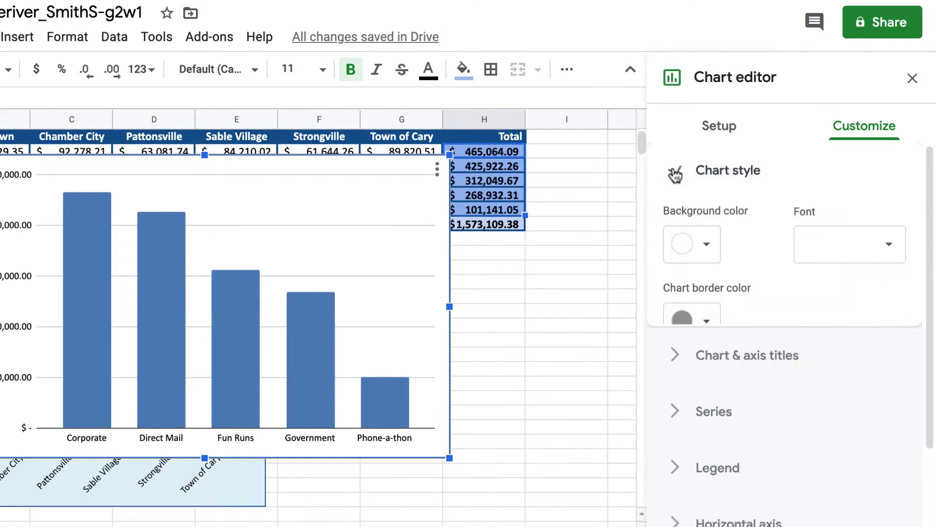
{"action": "left_click", "coordinate": [692, 244]}
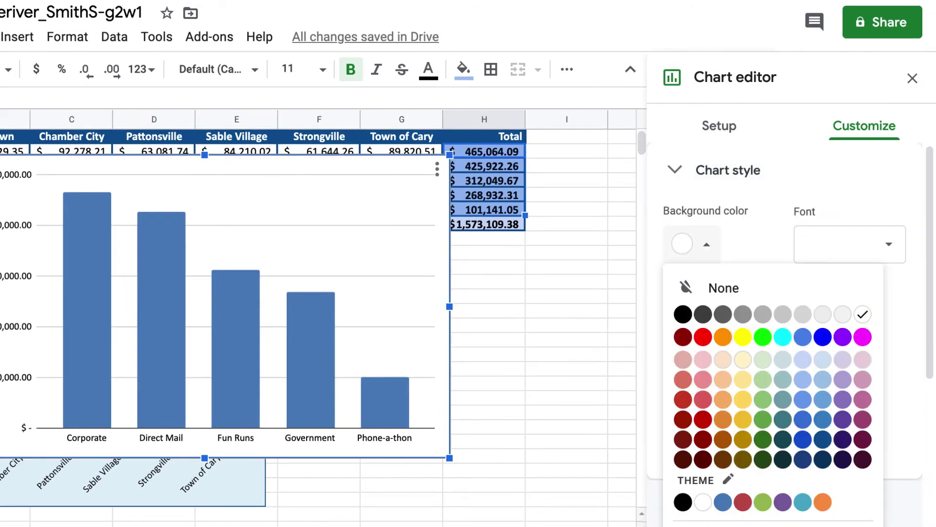
{"action": "left_click", "coordinate": [823, 359]}
Set the category chart's border color to dark blue and make its columns 3D
{"action": "left_click", "coordinate": [707, 322]}
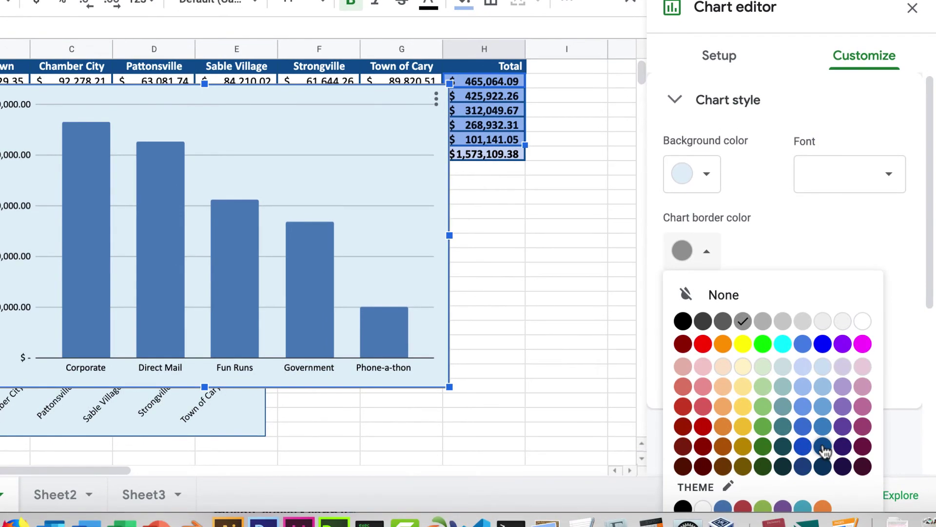
{"action": "left_click", "coordinate": [826, 520]}
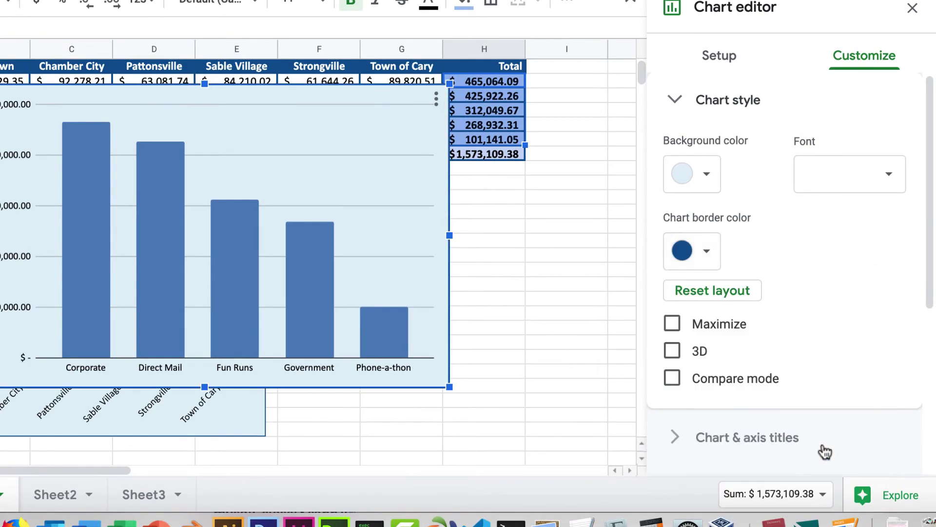
{"action": "left_click", "coordinate": [672, 350]}
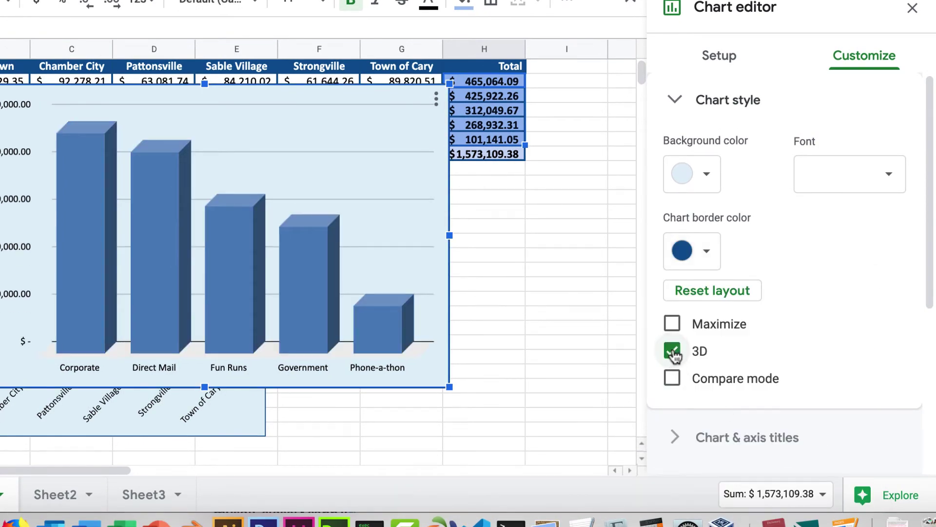
{"action": "left_click", "coordinate": [675, 100]}
Title the category chart "Fundraising By Activity"
{"action": "left_click", "coordinate": [677, 157]}
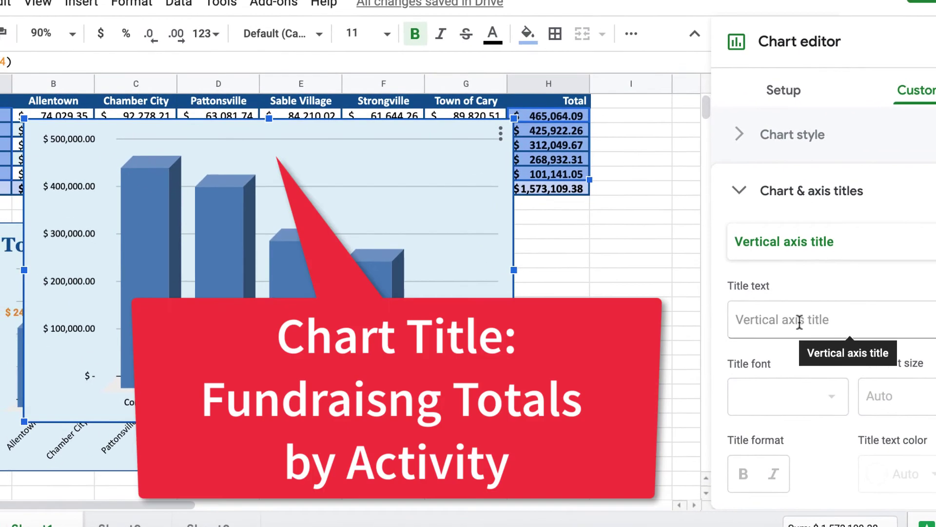
{"action": "left_click", "coordinate": [844, 245]}
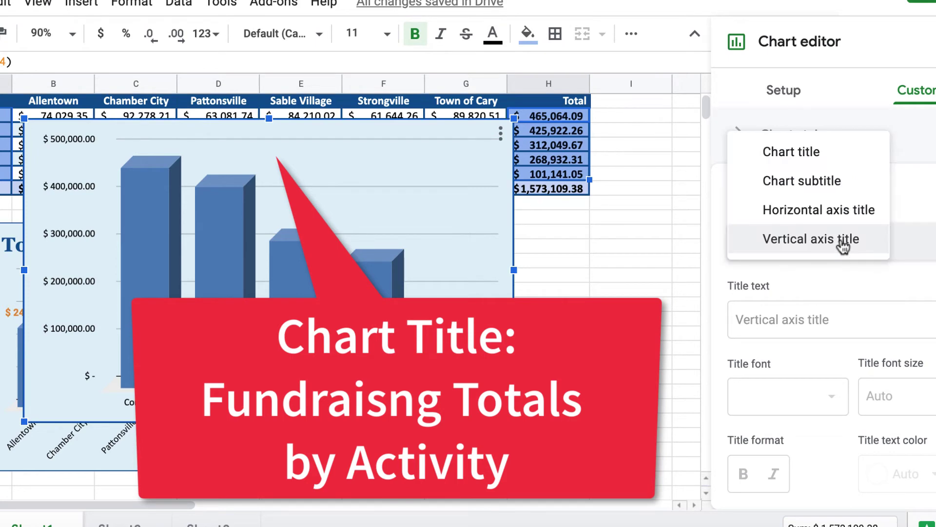
{"action": "left_click", "coordinate": [813, 151]}
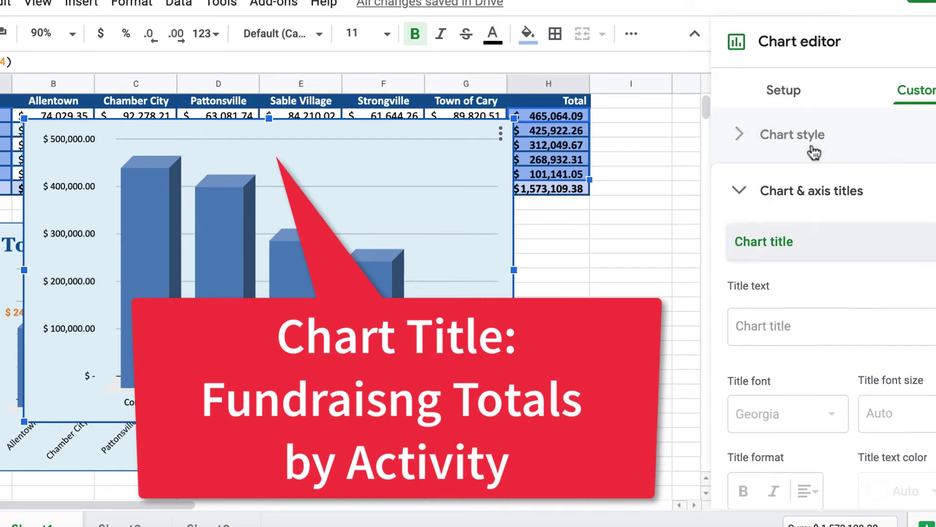
{"action": "left_click", "coordinate": [787, 327]}
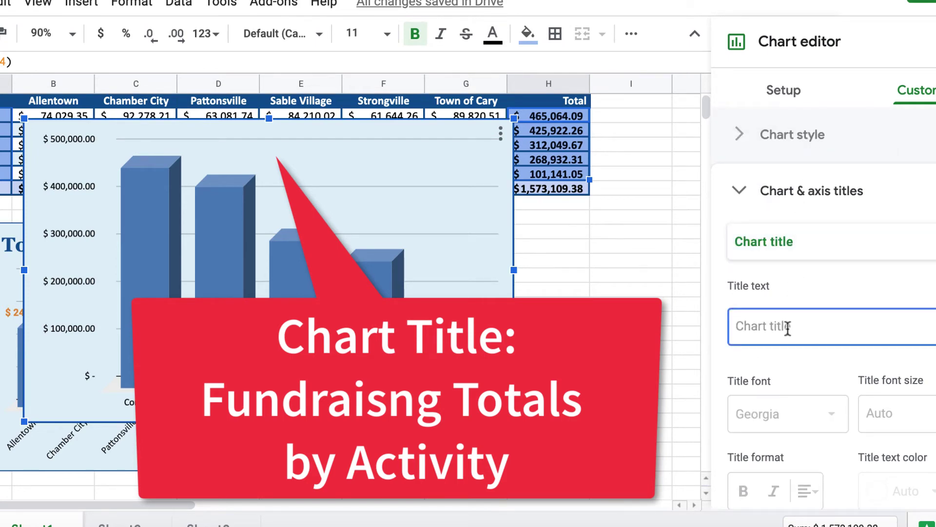
{"action": "type", "text": "Fundrai"}
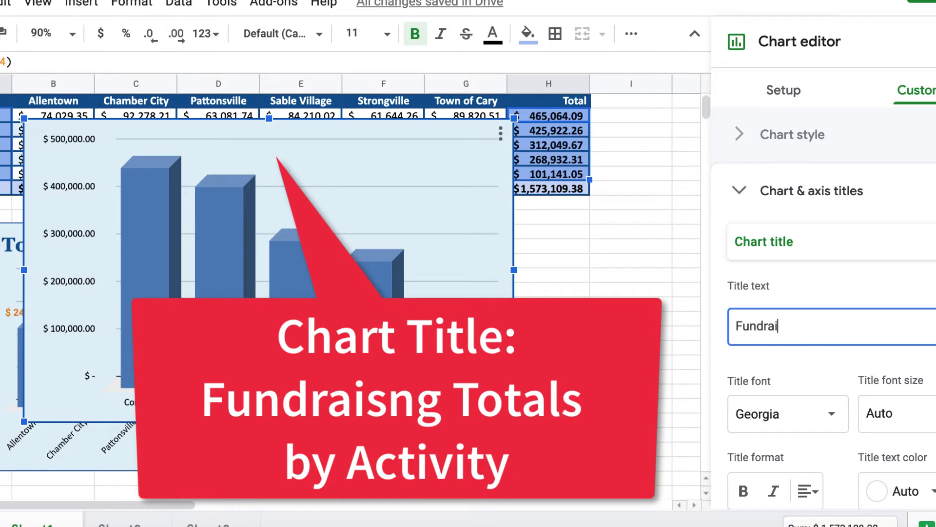
{"action": "type", "text": "sing By Activity"}
Make the title of the category chart bold and dark blue
{"action": "scroll", "coordinate": [898, 446], "scroll_direction": "down", "scroll_amount": 2}
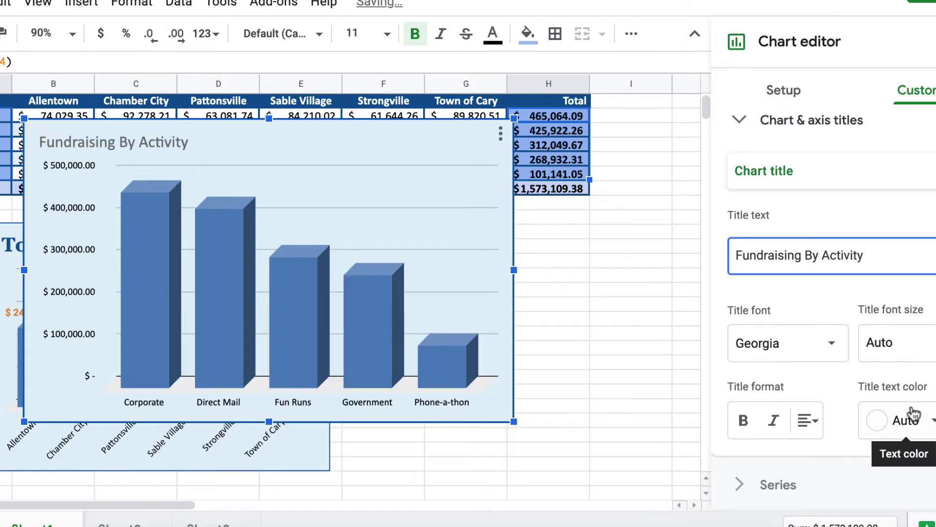
{"action": "left_click", "coordinate": [744, 423]}
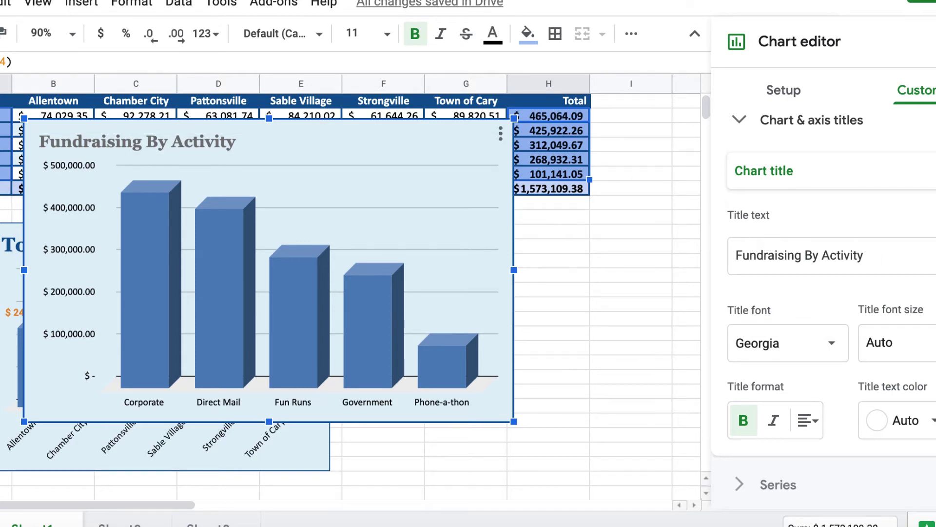
{"action": "left_click", "coordinate": [897, 420]}
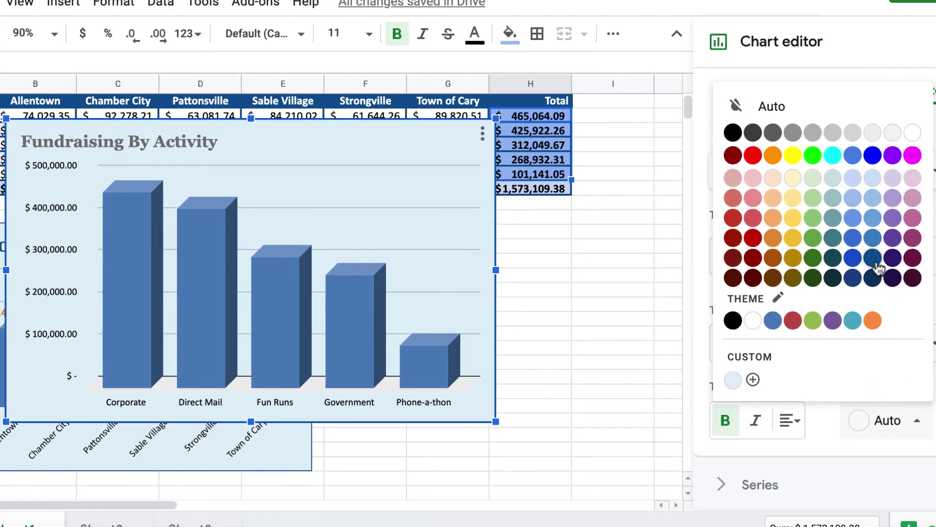
{"action": "left_click", "coordinate": [874, 258]}
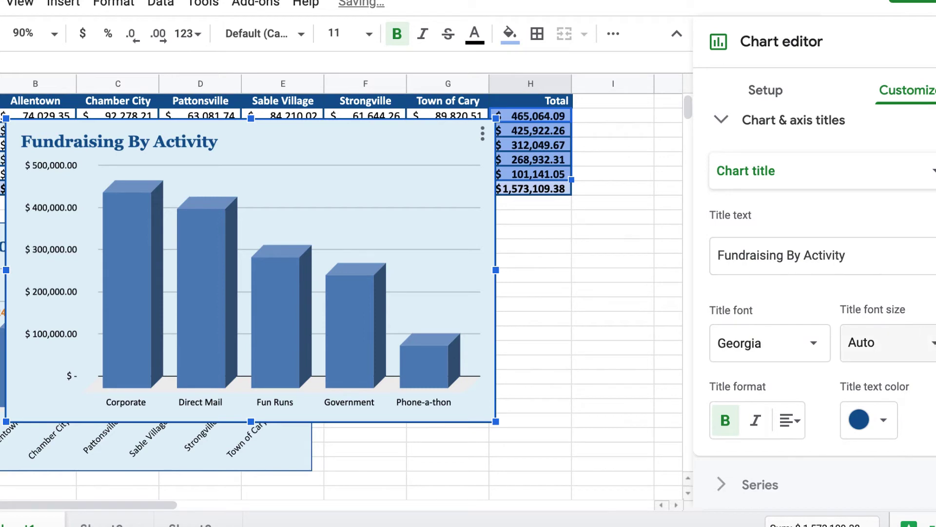
Set the category chart's title font size to 24 and center the title
{"action": "left_click", "coordinate": [873, 343]}
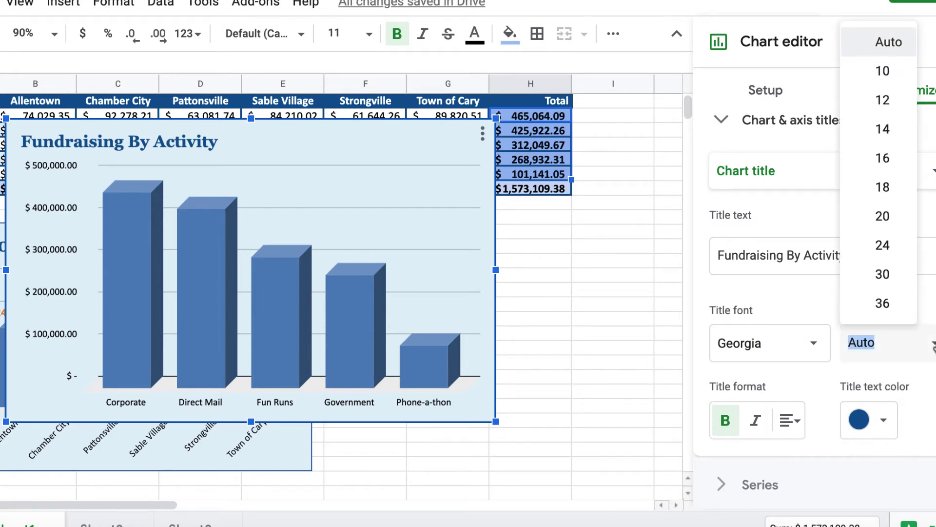
{"action": "left_click", "coordinate": [887, 249]}
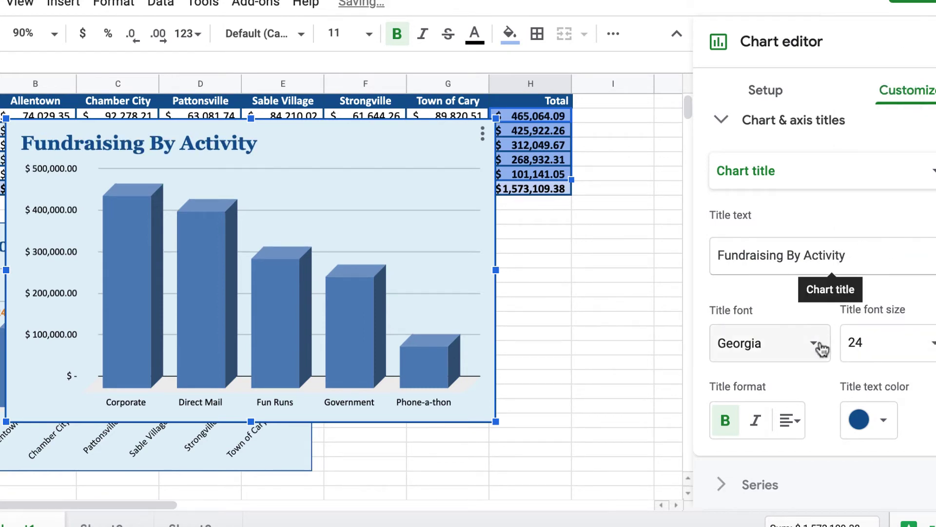
{"action": "left_click", "coordinate": [795, 422]}
{"action": "left_click", "coordinate": [800, 444]}
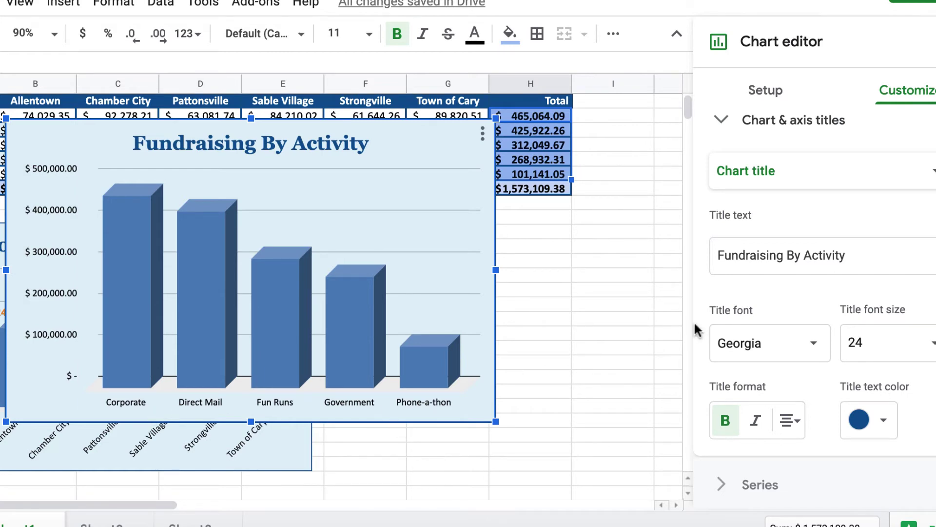
{"action": "left_click", "coordinate": [721, 119]}
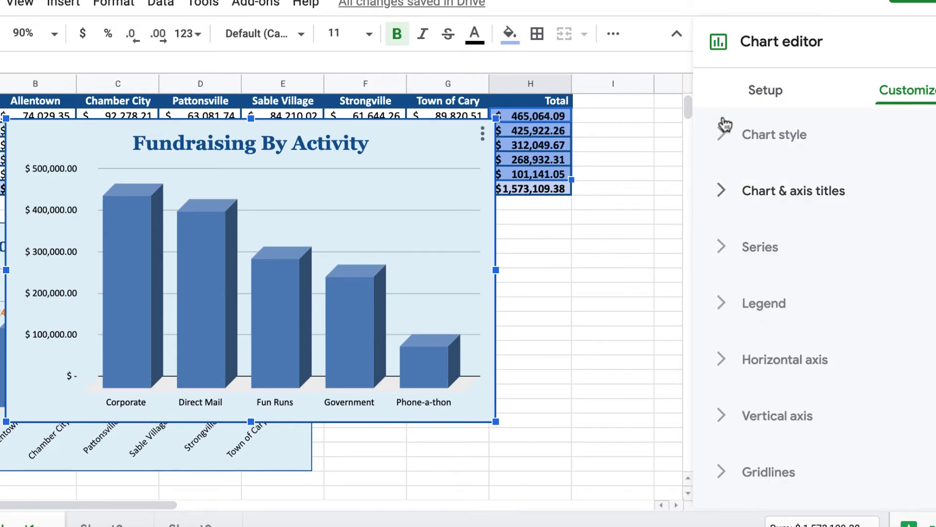
Add bold data labels with font size 12 to the columns of the category chart
{"action": "left_click", "coordinate": [721, 247]}
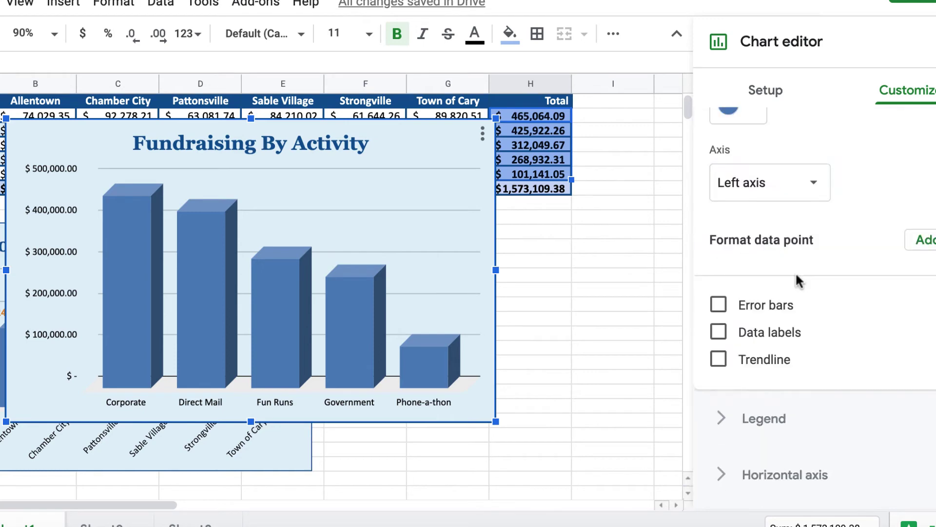
{"action": "left_click", "coordinate": [719, 333]}
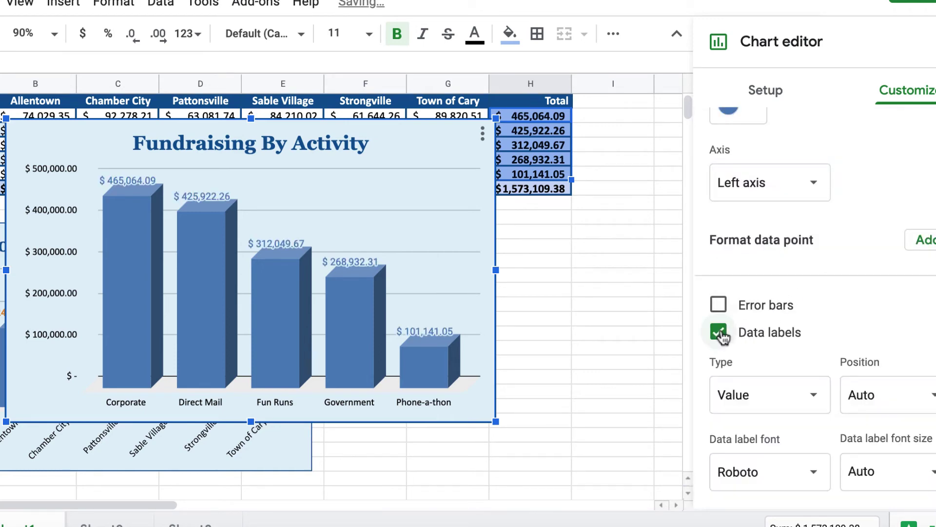
{"action": "scroll", "coordinate": [873, 334], "scroll_direction": "down", "scroll_amount": 3}
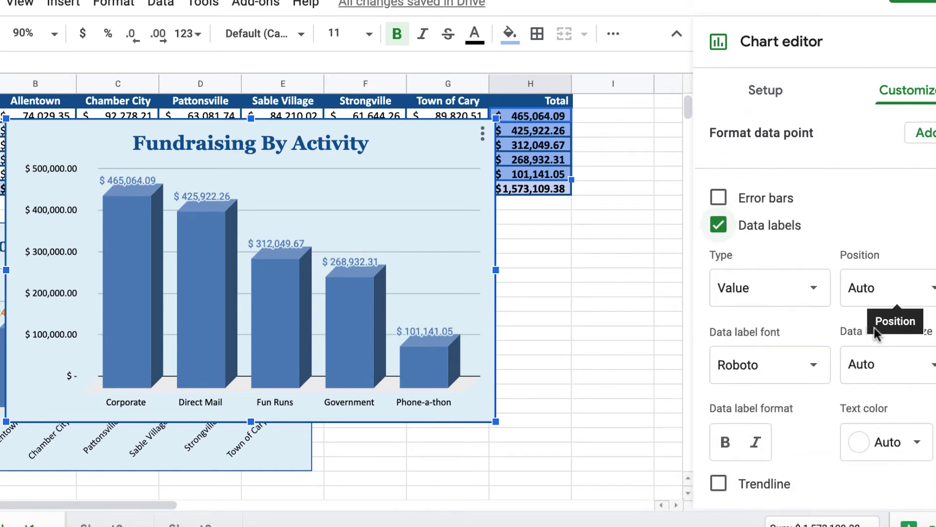
{"action": "left_click", "coordinate": [726, 441]}
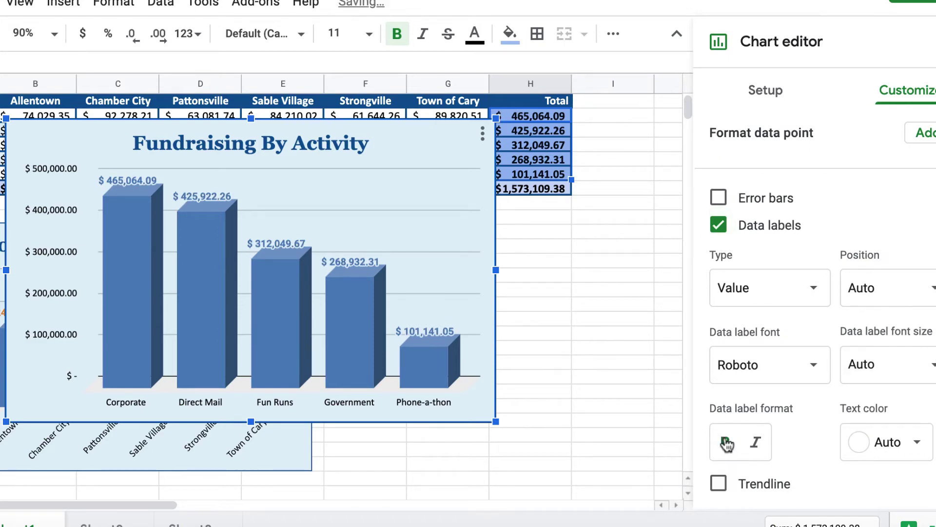
{"action": "left_click", "coordinate": [920, 367]}
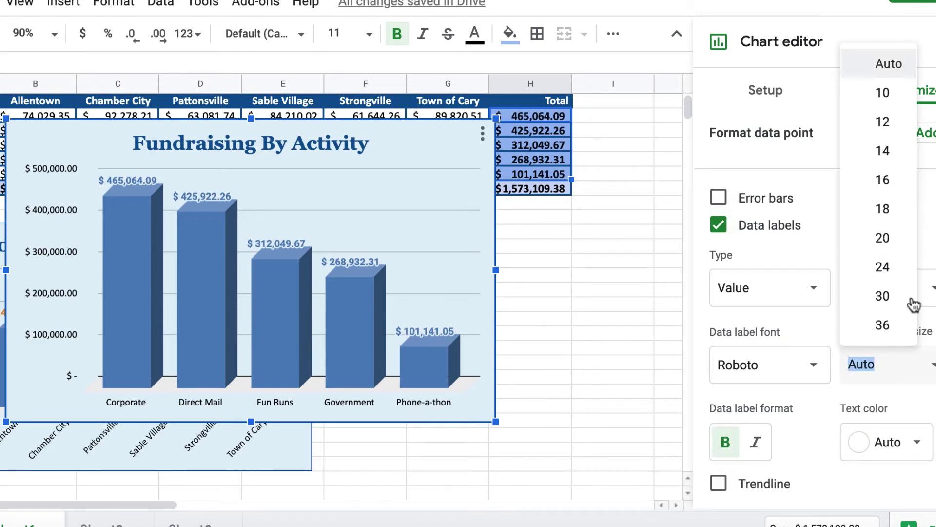
{"action": "left_click", "coordinate": [893, 122]}
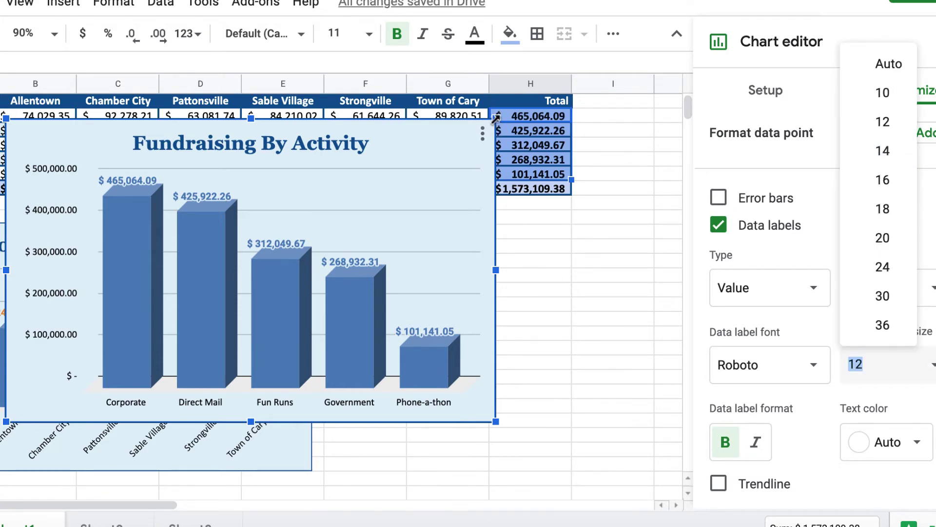
Shrink the category chart and place it below the table, beside the city chart with their upper edges aligned, then close its editor
{"action": "left_click_drag", "start_coordinate": [496, 118], "coordinate": [406, 174]}
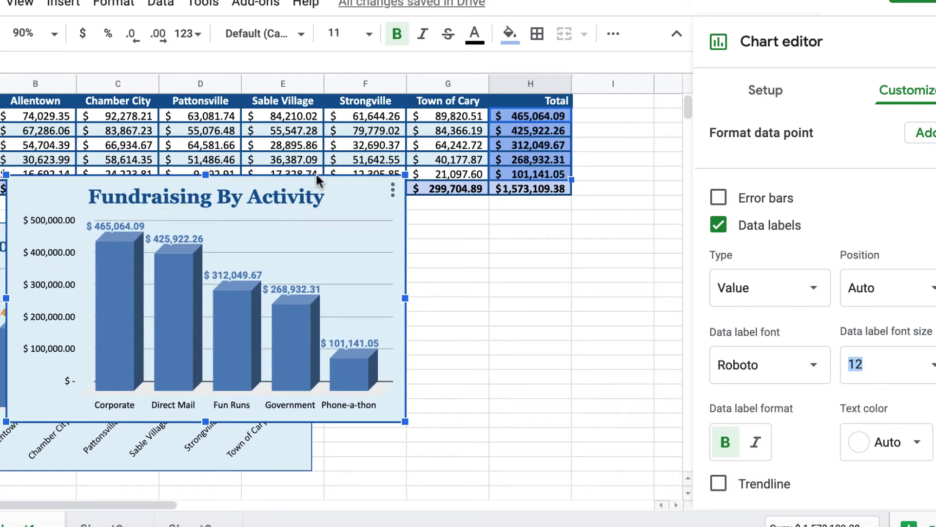
{"action": "left_click_drag", "start_coordinate": [316, 180], "coordinate": [649, 223]}
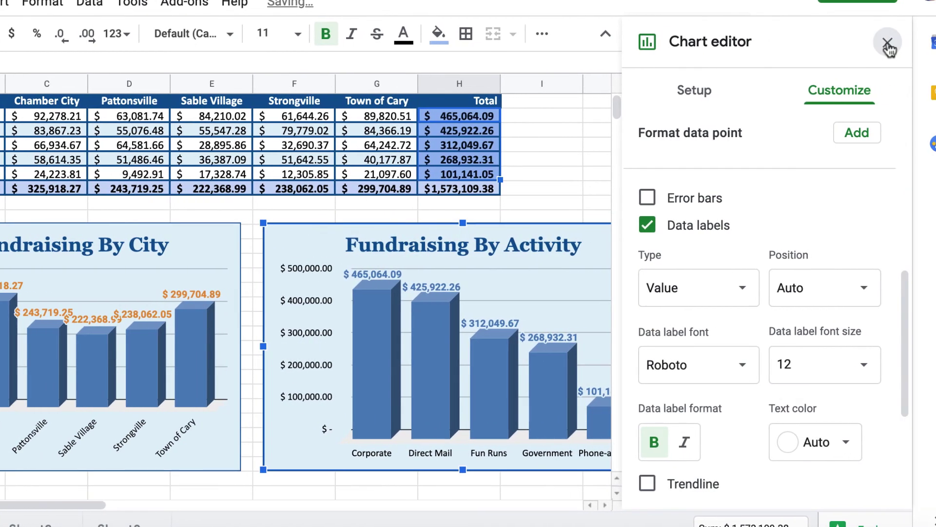
{"action": "left_click", "coordinate": [899, 42]}
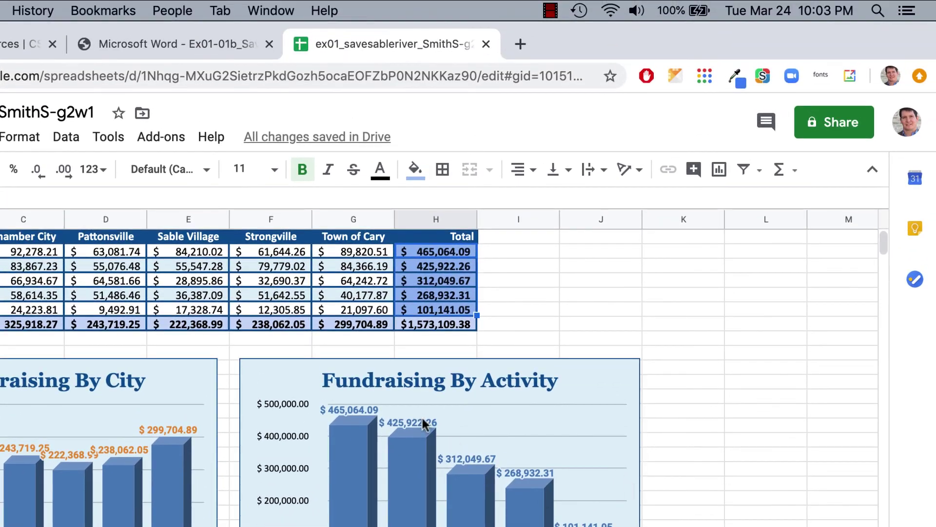
Change the title text color of the Fundraising By Activity chart to red
{"action": "left_click", "coordinate": [419, 425]}
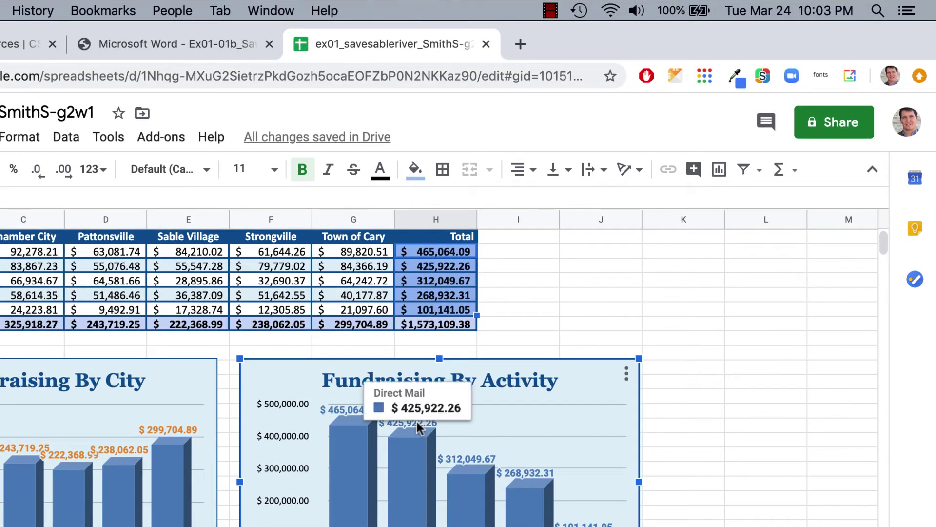
{"action": "double_click", "coordinate": [420, 424]}
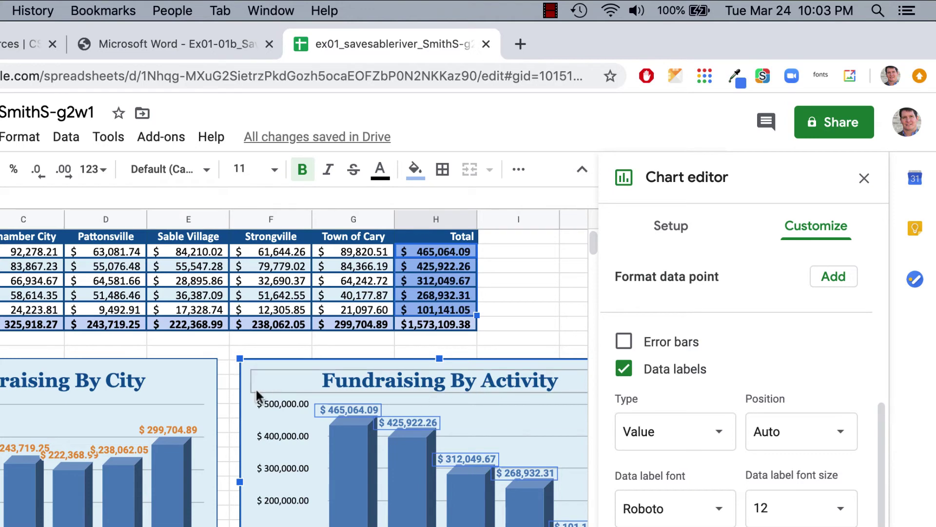
{"action": "left_click", "coordinate": [453, 390]}
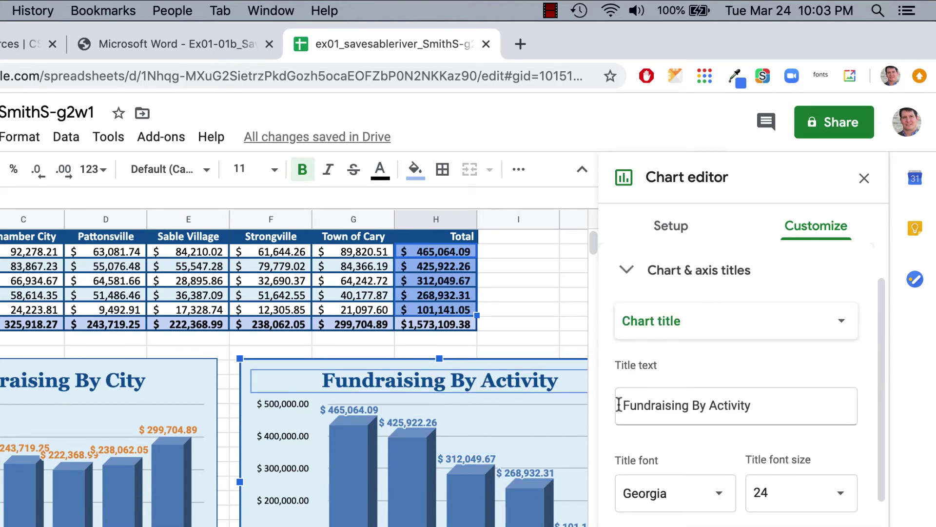
{"action": "scroll", "coordinate": [629, 415], "scroll_direction": "down", "scroll_amount": 3}
{"action": "left_click", "coordinate": [792, 499]}
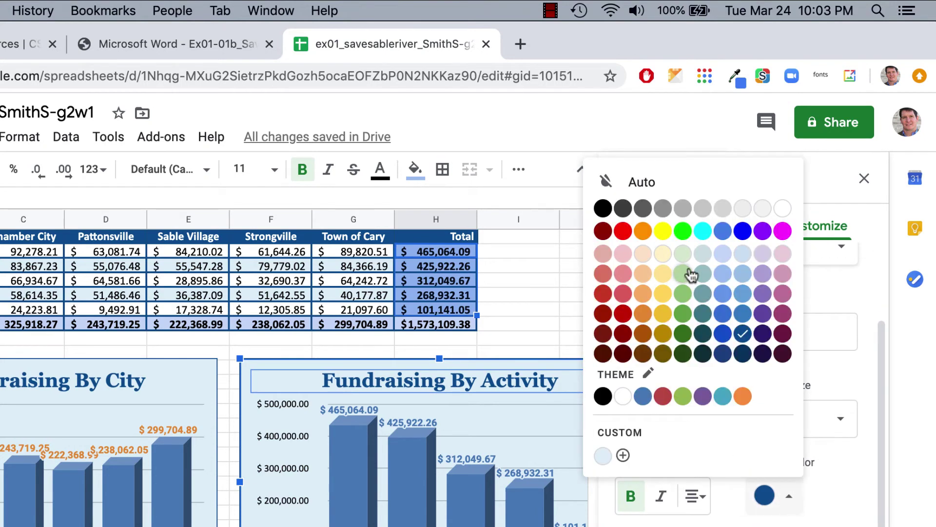
{"action": "left_click", "coordinate": [625, 233]}
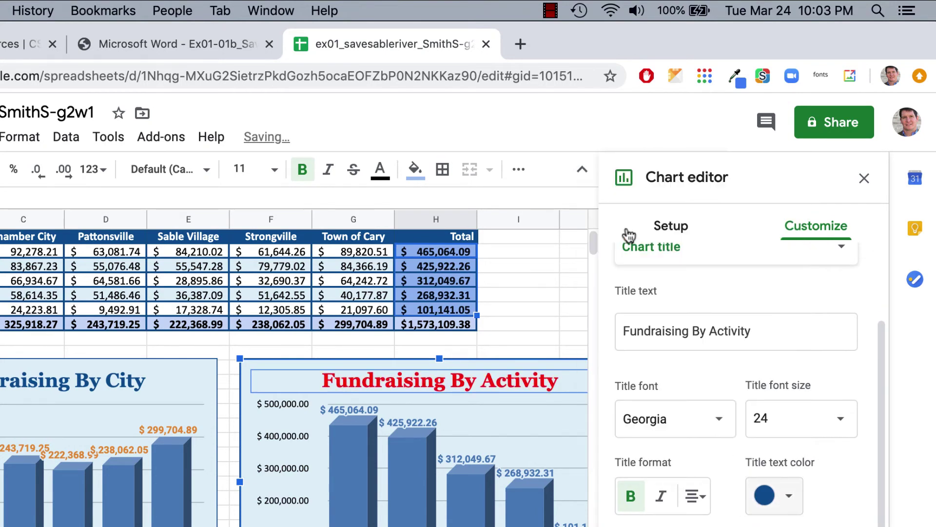
Change the title text color of the Total Fundraising By City chart to red and deselect the chart
{"action": "left_click", "coordinate": [80, 383]}
{"action": "double_click", "coordinate": [80, 384]}
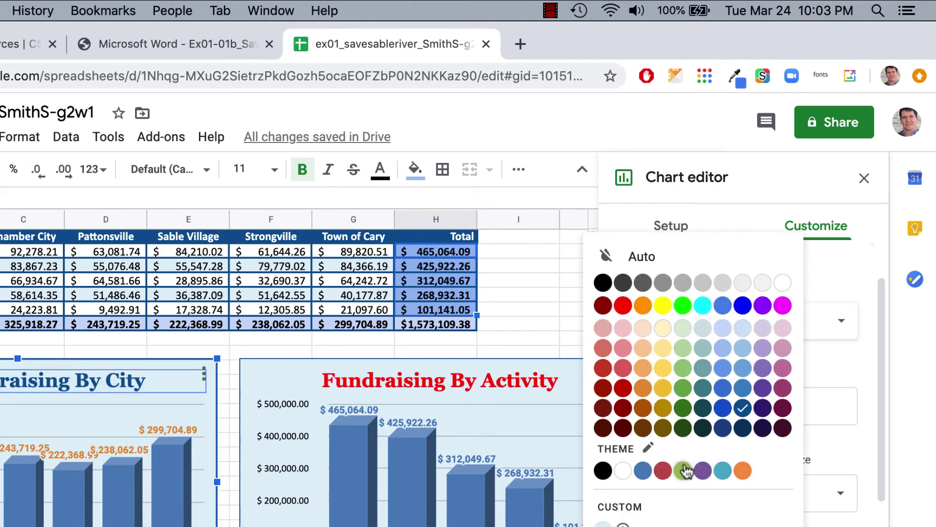
{"action": "left_click", "coordinate": [624, 307]}
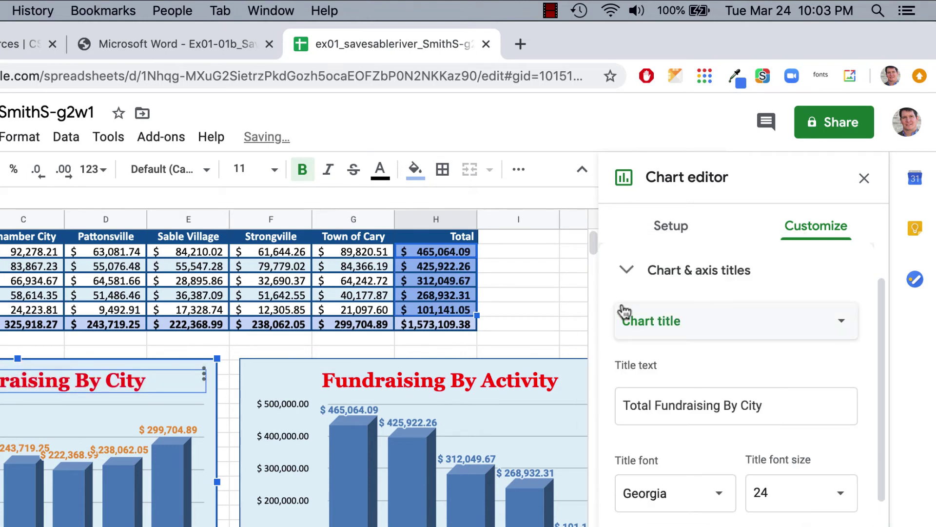
{"action": "left_click", "coordinate": [551, 293]}
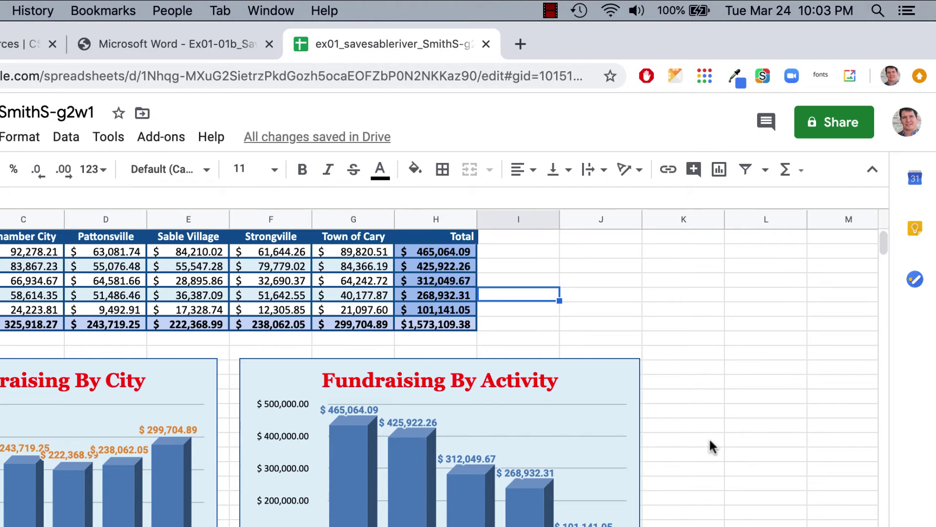
Change the column color of the Fundraising By Activity chart to a dark cornflower blue and close its editor
{"action": "left_click", "coordinate": [534, 519]}
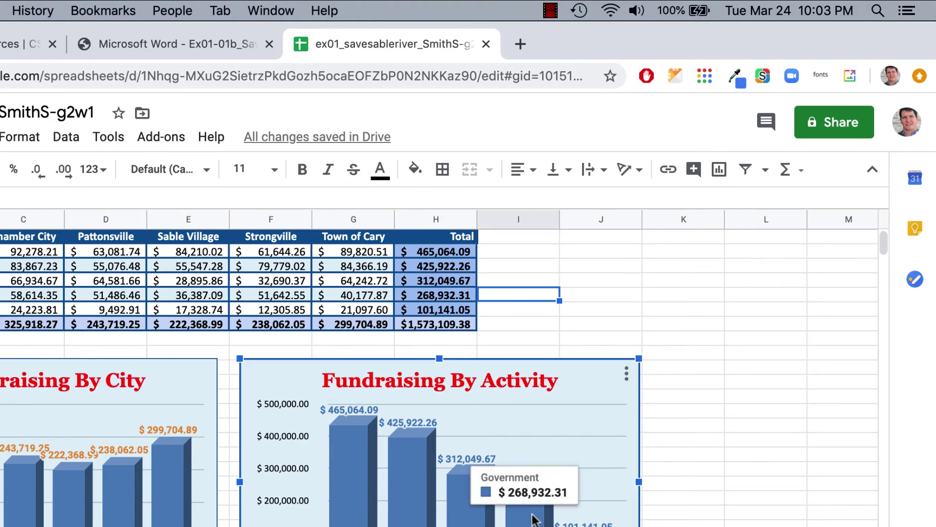
{"action": "double_click", "coordinate": [535, 517]}
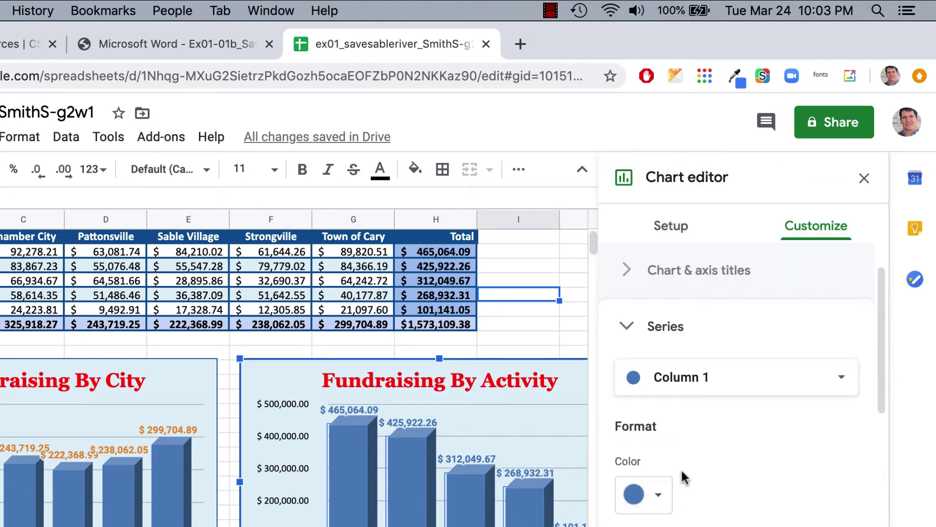
{"action": "left_click", "coordinate": [658, 495]}
{"action": "left_click", "coordinate": [695, 396]}
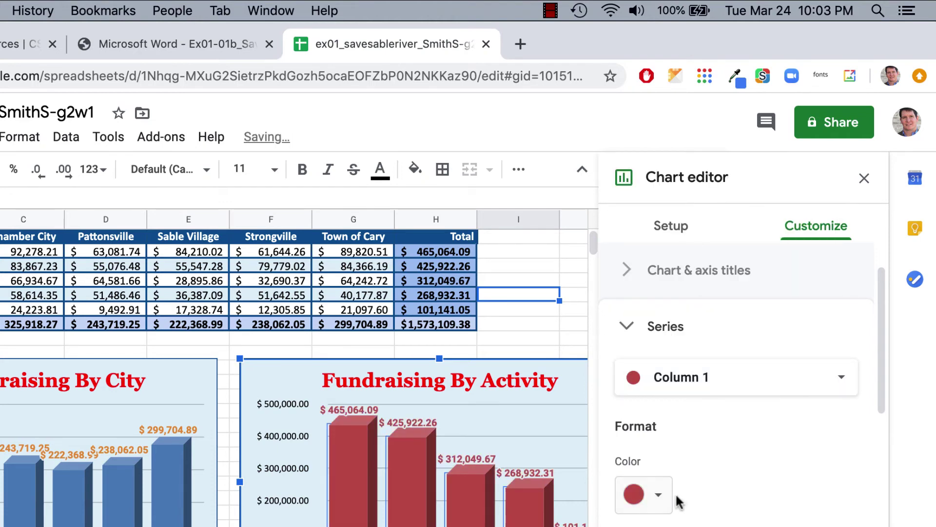
{"action": "left_click", "coordinate": [661, 495]}
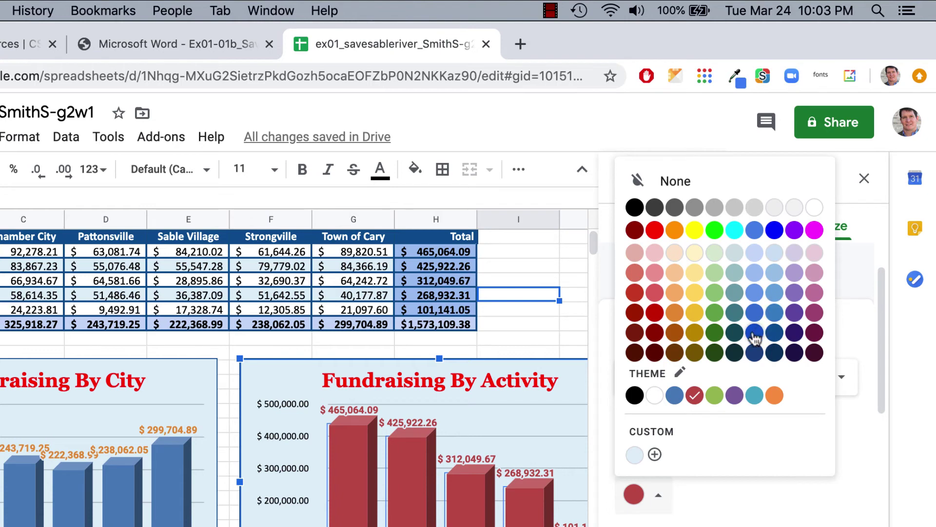
{"action": "left_click", "coordinate": [754, 313]}
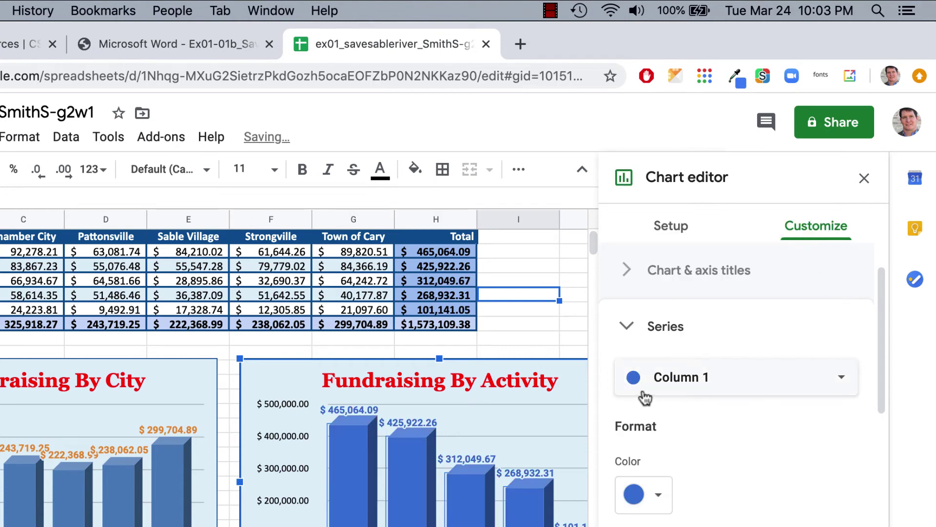
{"action": "left_click", "coordinate": [562, 324]}
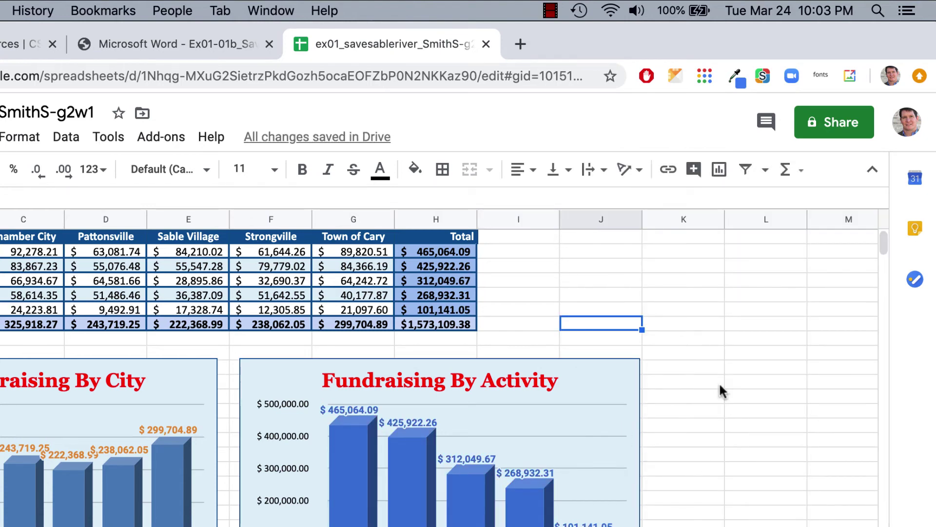
{"action": "left_click", "coordinate": [712, 410]}
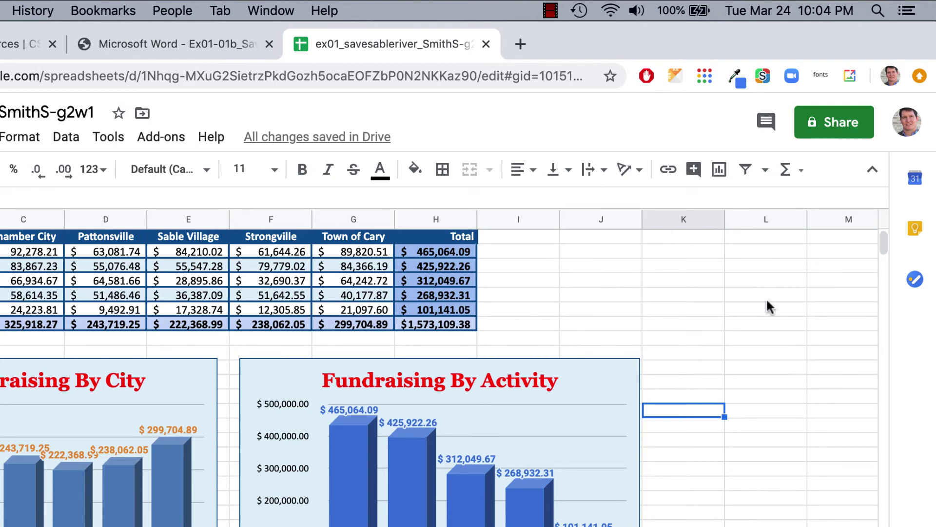
{"action": "left_click", "coordinate": [775, 424]}
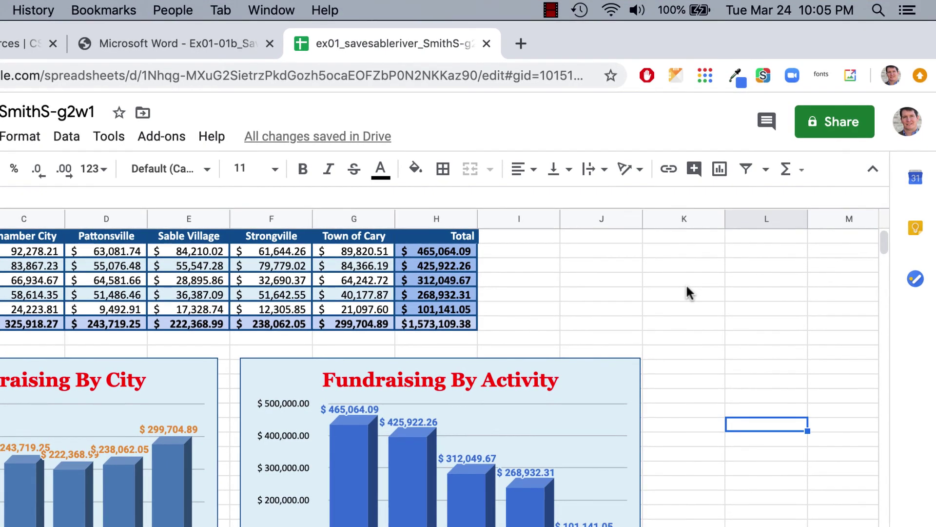
Turn on link sharing for the spreadsheet with view access for anyone with the link, and copy the link
{"action": "left_click", "coordinate": [838, 118]}
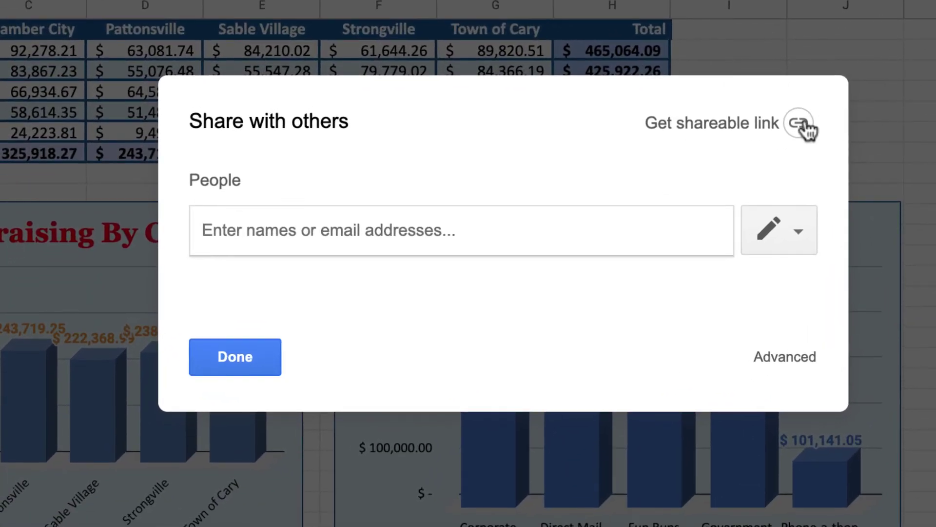
{"action": "left_click", "coordinate": [803, 125]}
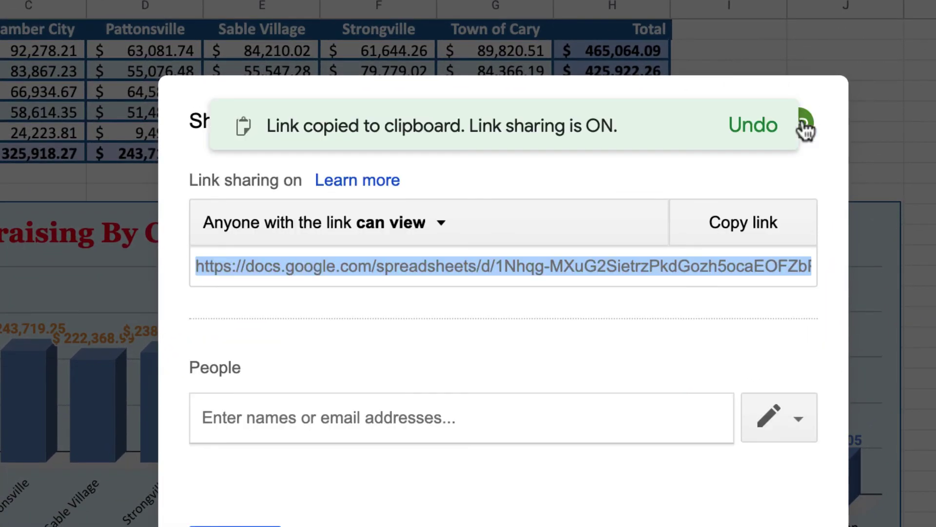
{"action": "left_click", "coordinate": [742, 235]}
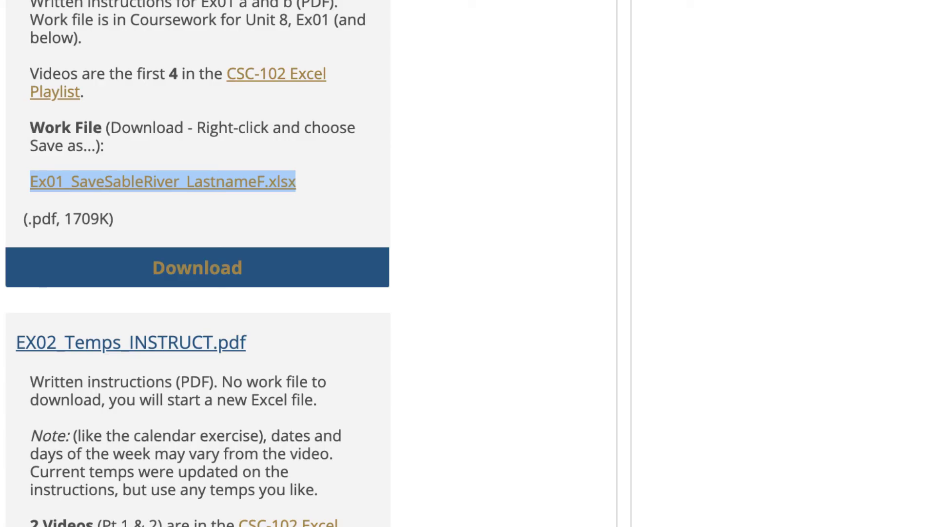
Switch to the CSC 102 course site and open the WD08 Flyer exercise under Unit 7 in Coursework
{"action": "scroll", "coordinate": [198, 263], "scroll_direction": "up", "scroll_amount": 20}
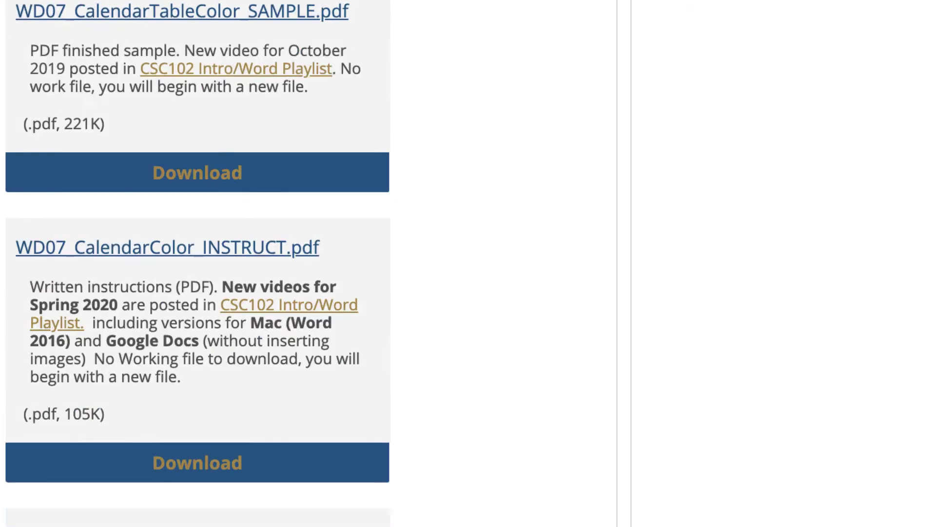
{"action": "scroll", "coordinate": [312, 263], "scroll_direction": "up", "scroll_amount": 15}
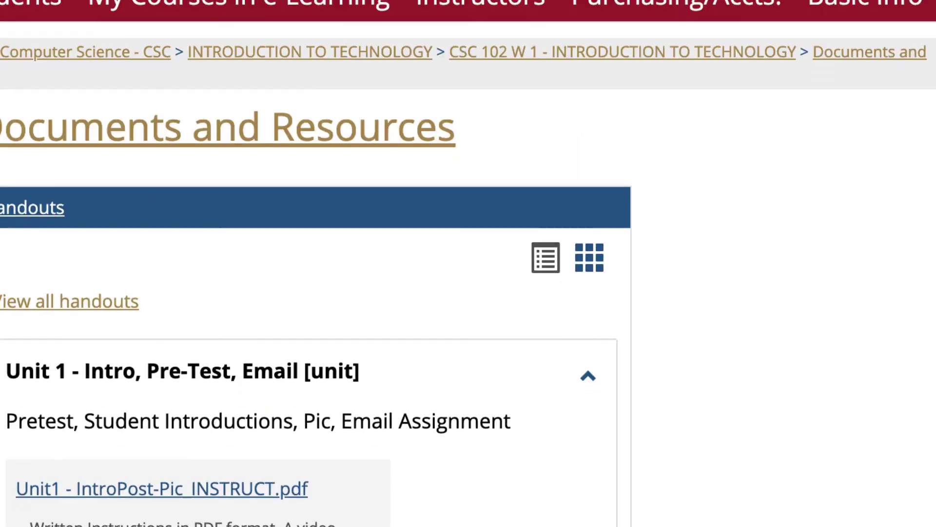
{"action": "scroll", "coordinate": [312, 263], "scroll_direction": "down", "scroll_amount": 6}
{"action": "scroll", "coordinate": [312, 263], "scroll_direction": "up", "scroll_amount": 5}
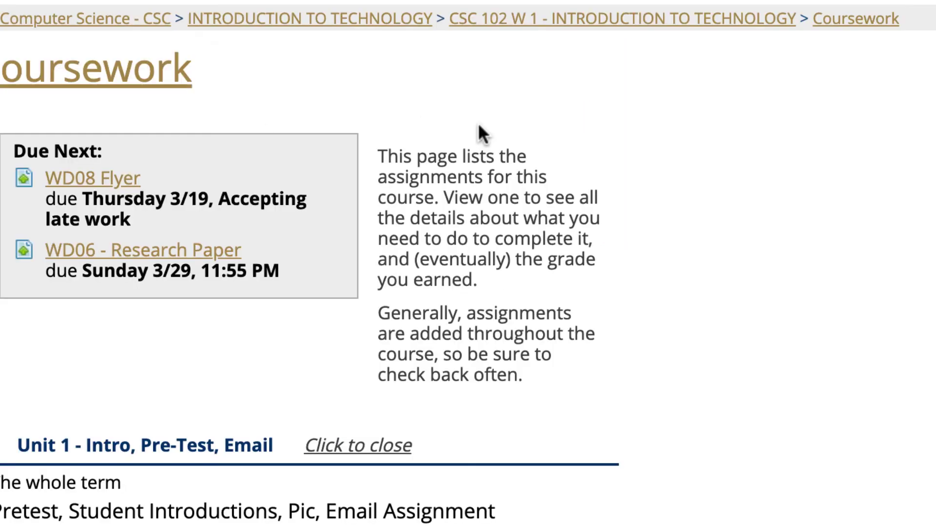
{"action": "scroll", "coordinate": [550, 142], "scroll_direction": "down", "scroll_amount": 15}
{"action": "scroll", "coordinate": [669, 93], "scroll_direction": "down", "scroll_amount": 15}
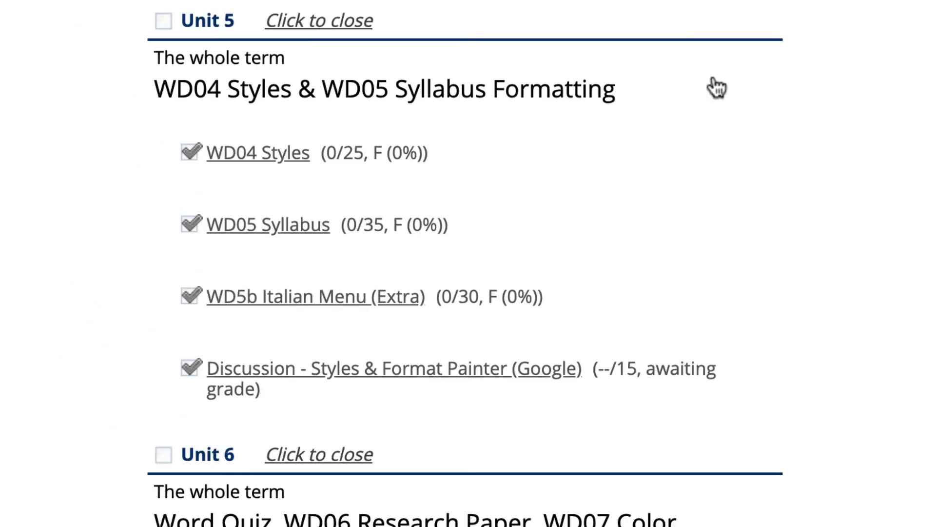
{"action": "scroll", "coordinate": [713, 83], "scroll_direction": "down", "scroll_amount": 5}
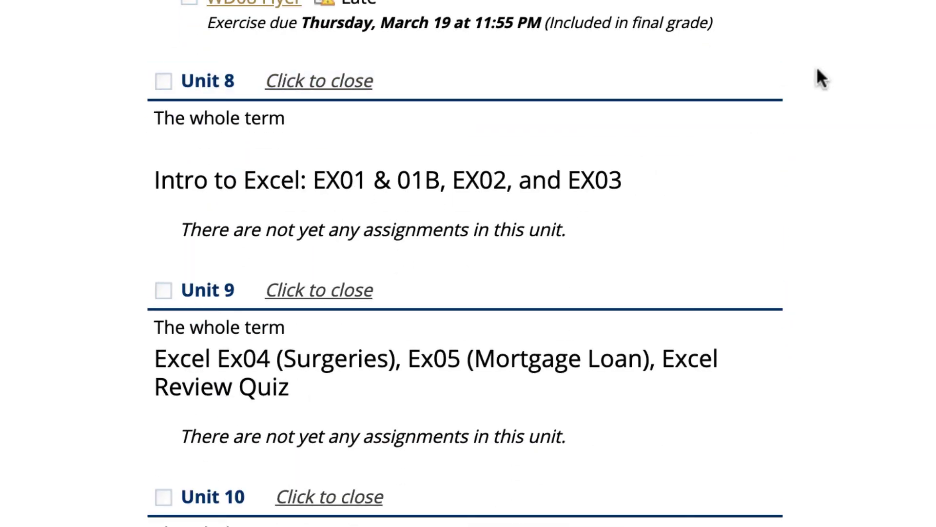
{"action": "scroll", "coordinate": [816, 68], "scroll_direction": "up", "scroll_amount": 8}
{"action": "scroll", "coordinate": [816, 67], "scroll_direction": "down", "scroll_amount": 8}
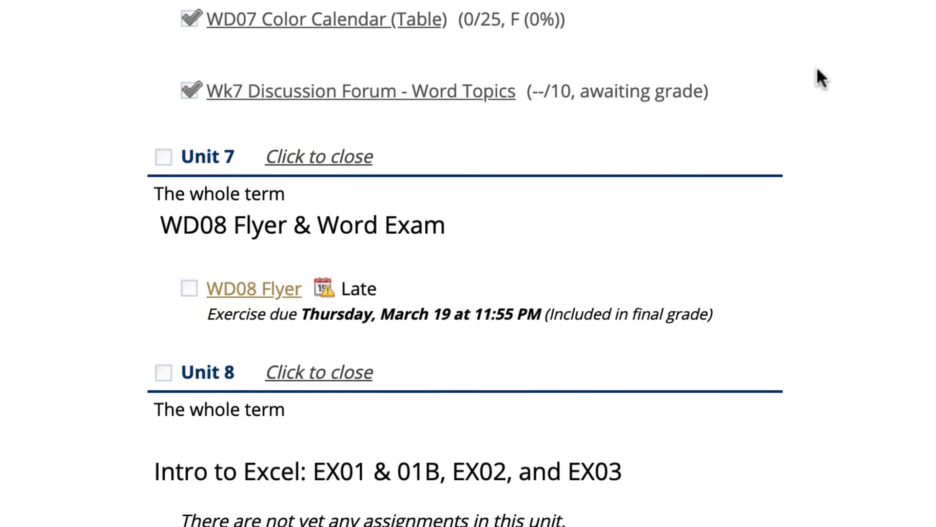
{"action": "scroll", "coordinate": [816, 86], "scroll_direction": "up", "scroll_amount": 2}
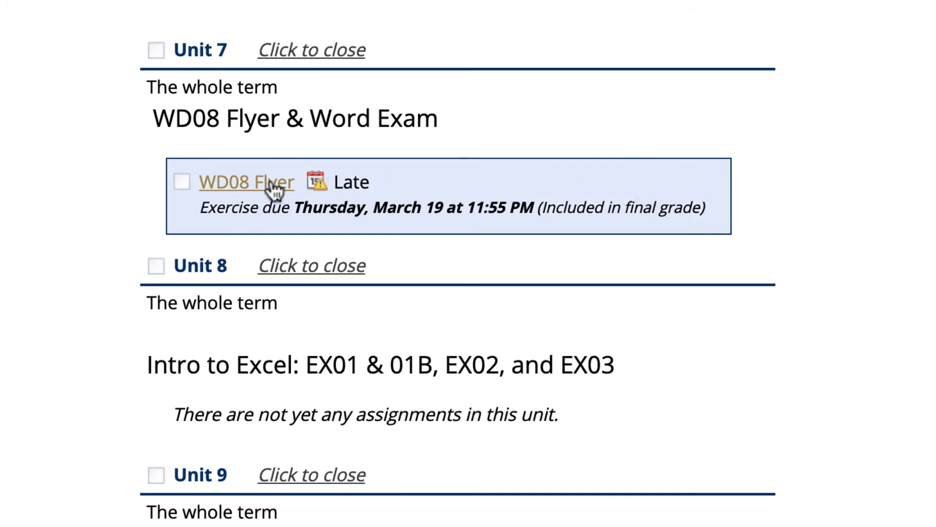
{"action": "left_click", "coordinate": [275, 188]}
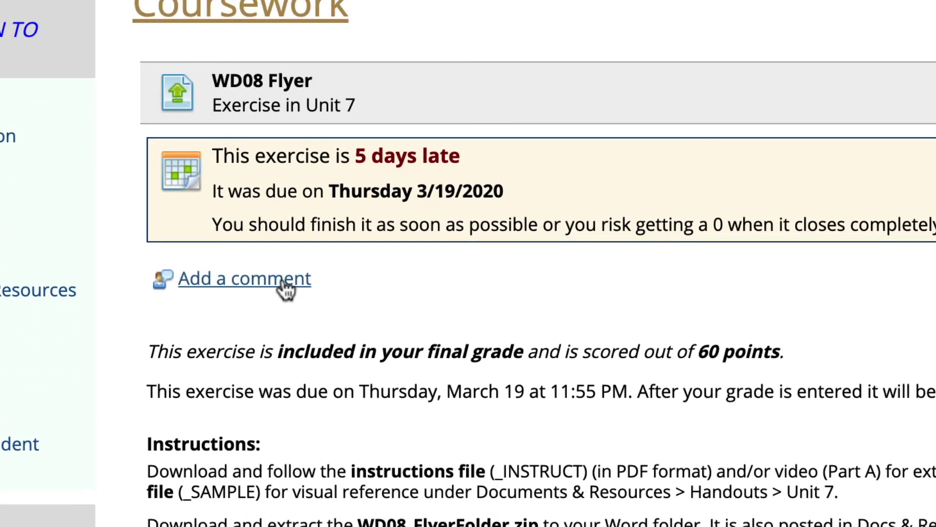
Add a comment to the WD08 Flyer exercise containing the copied spreadsheet link, targeted to a new window, and save it
{"action": "left_click", "coordinate": [283, 283]}
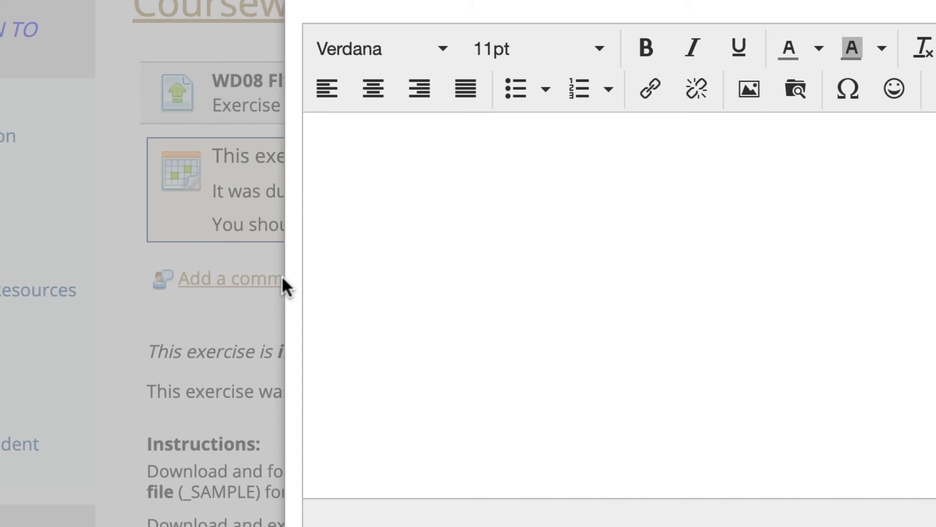
{"action": "left_click", "coordinate": [653, 91]}
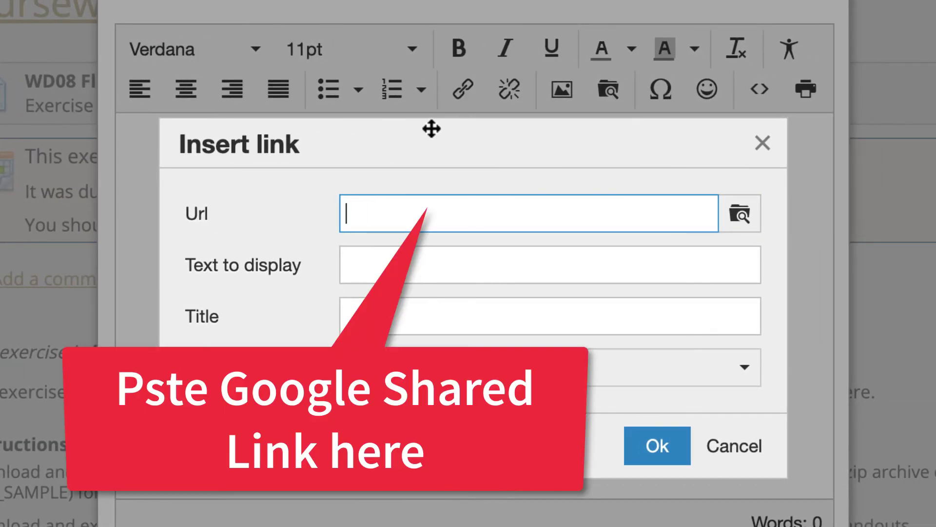
{"action": "key", "text": "ctrl+v"}
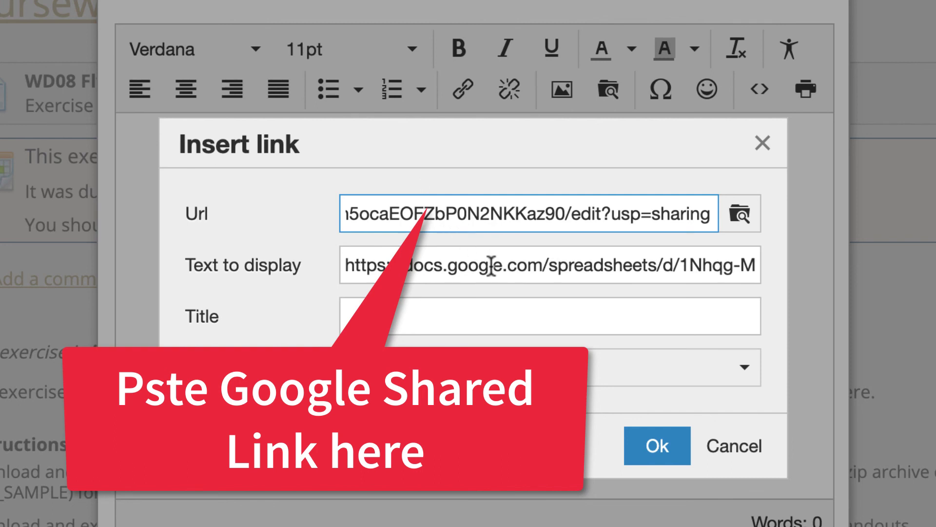
{"action": "left_click", "coordinate": [624, 373]}
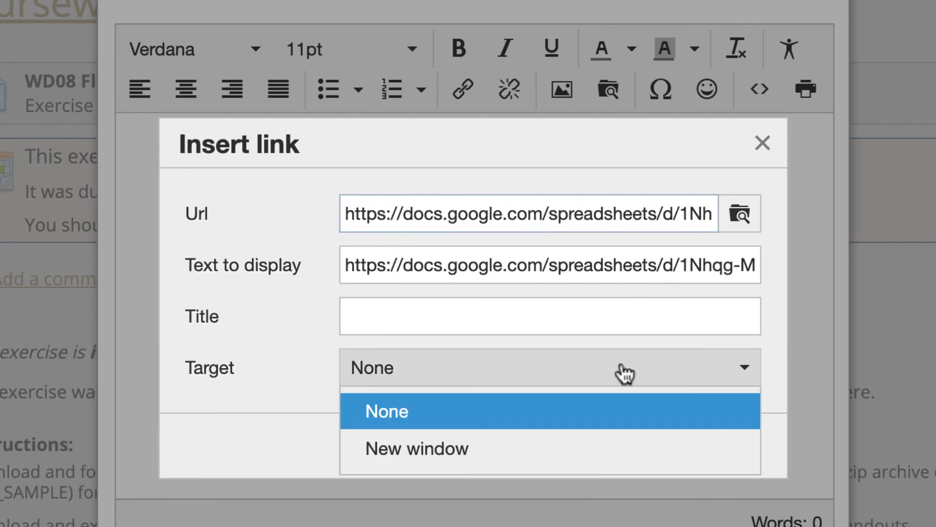
{"action": "left_click", "coordinate": [471, 457]}
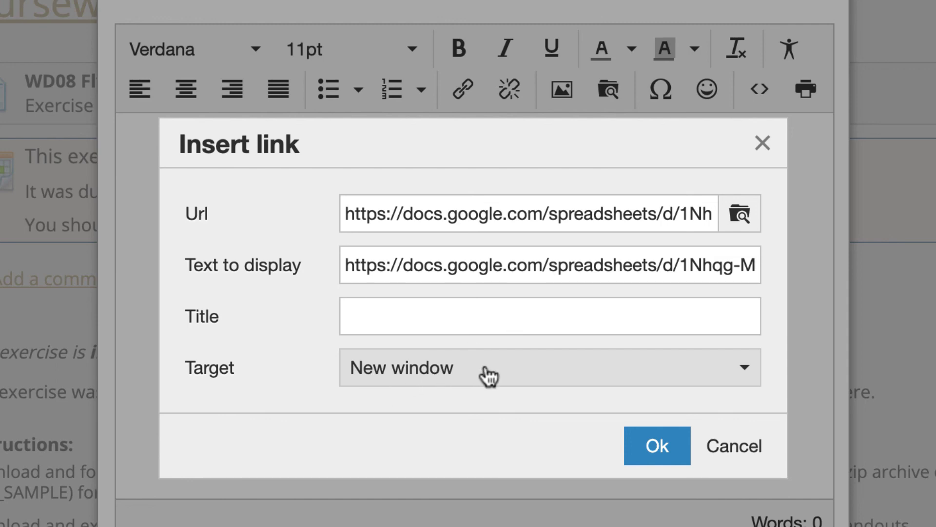
{"action": "left_click", "coordinate": [650, 444]}
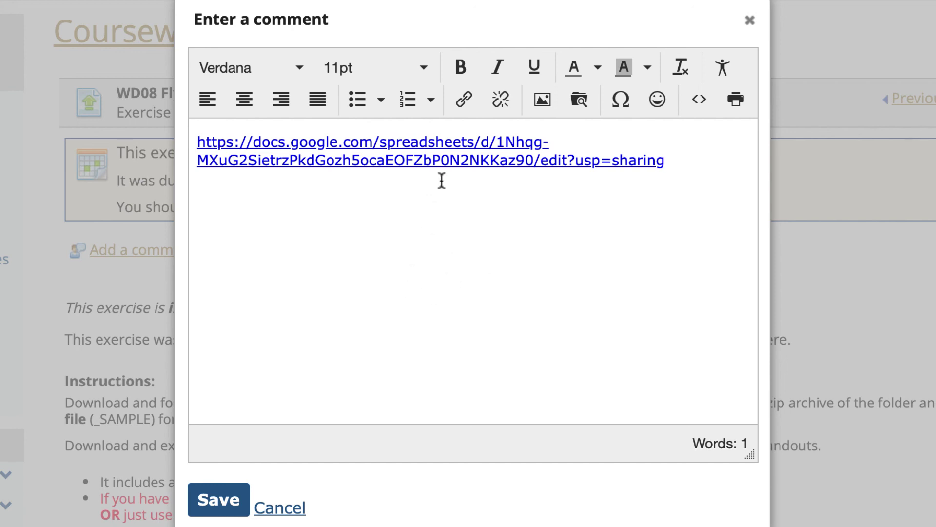
{"action": "left_click", "coordinate": [212, 497]}
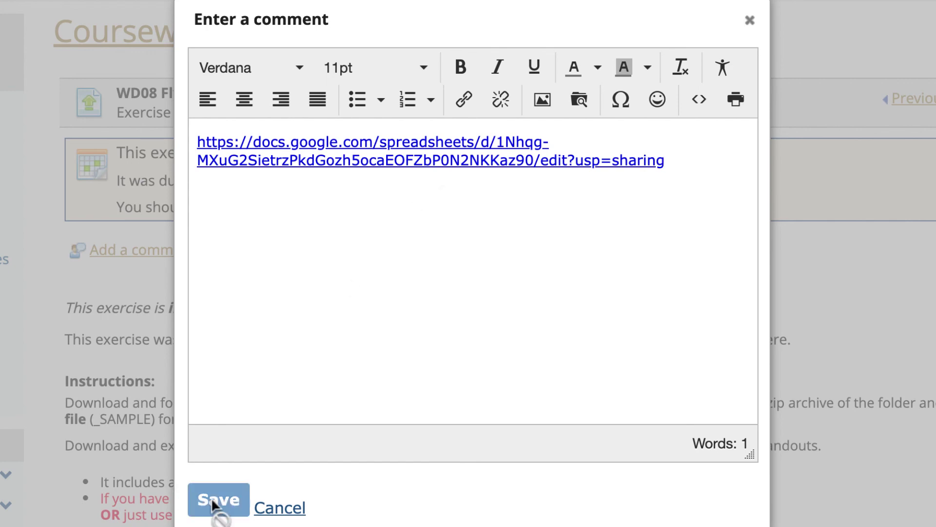